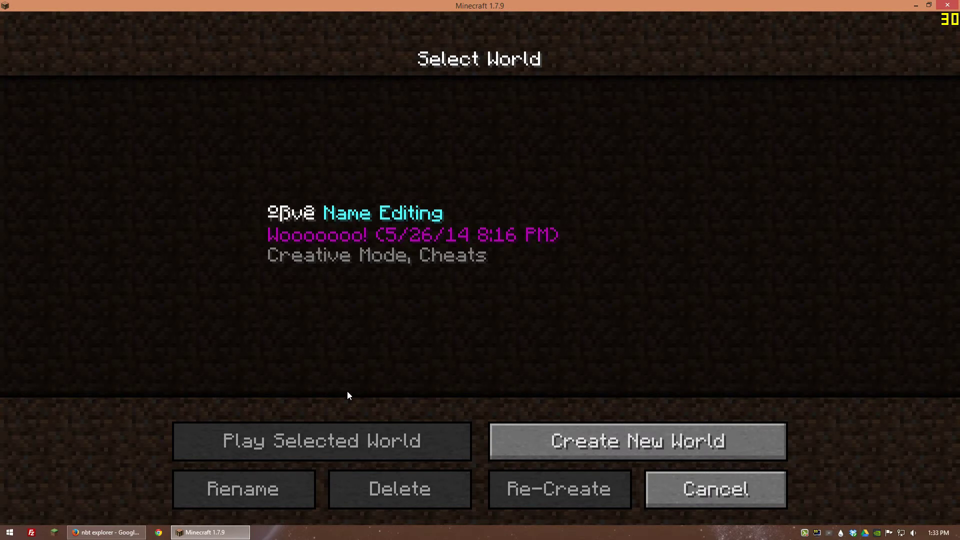
Switch to the browser and find the Windows / Linux download link in the NBTExplorer forum topic
{"action": "key", "text": "alt+Tab"}
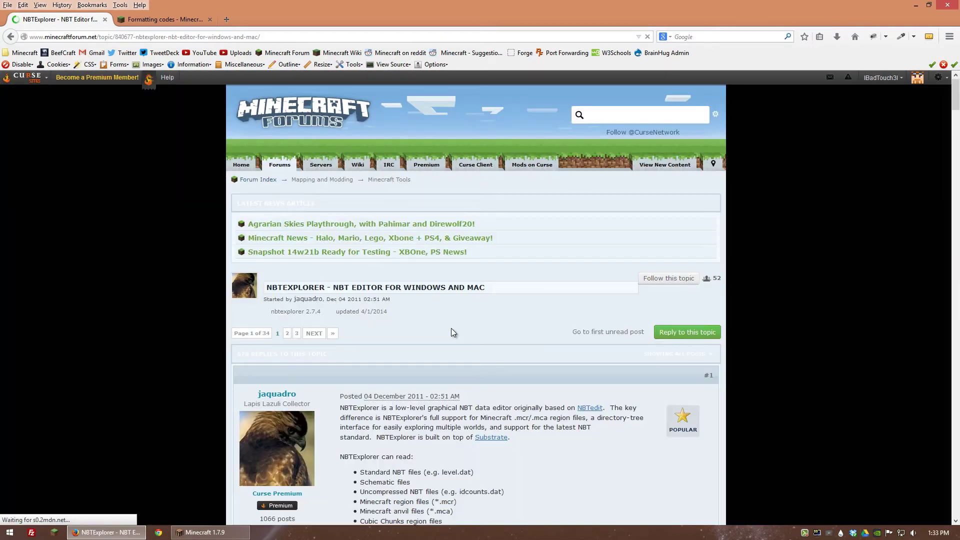
{"action": "scroll", "coordinate": [452, 333], "scroll_direction": "down", "scroll_amount": 10}
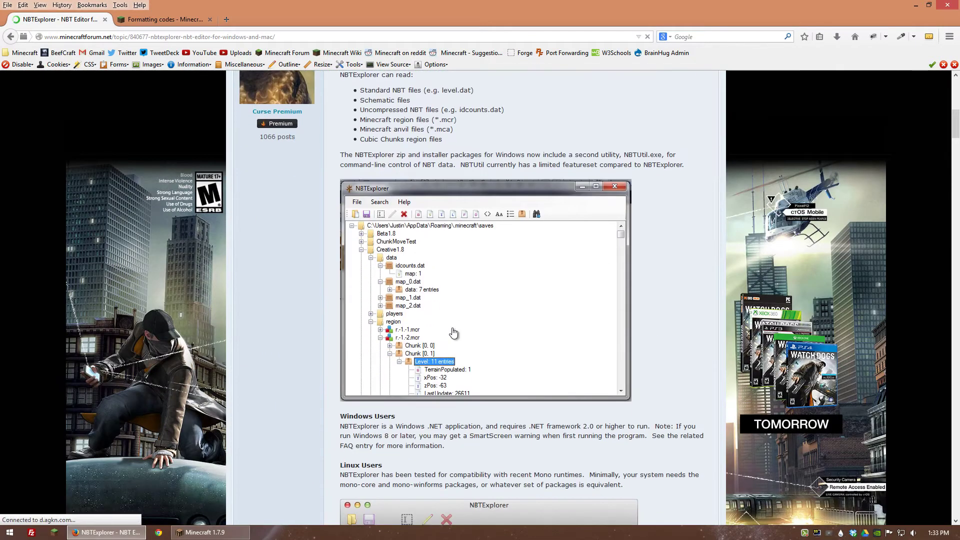
{"action": "scroll", "coordinate": [510, 373], "scroll_direction": "down", "scroll_amount": 10}
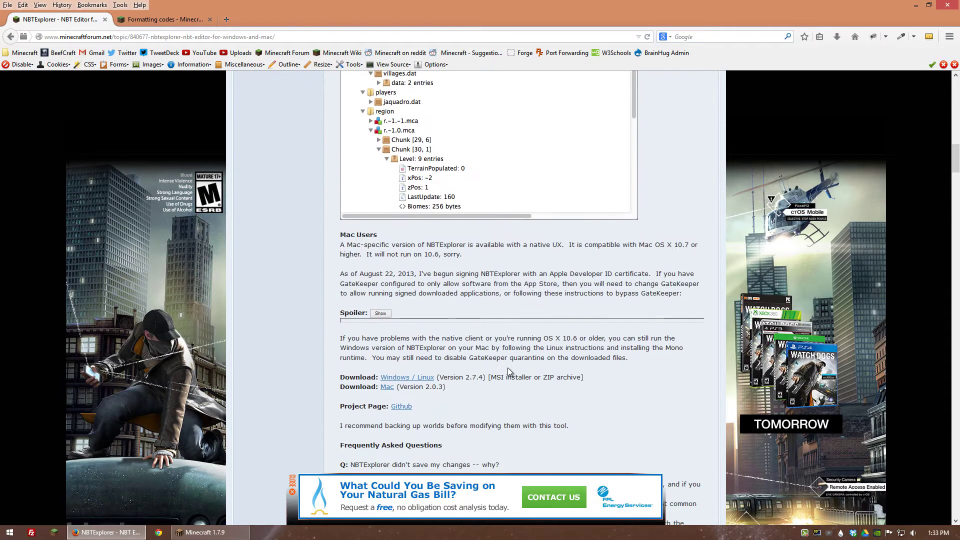
{"action": "scroll", "coordinate": [508, 368], "scroll_direction": "down", "scroll_amount": 4}
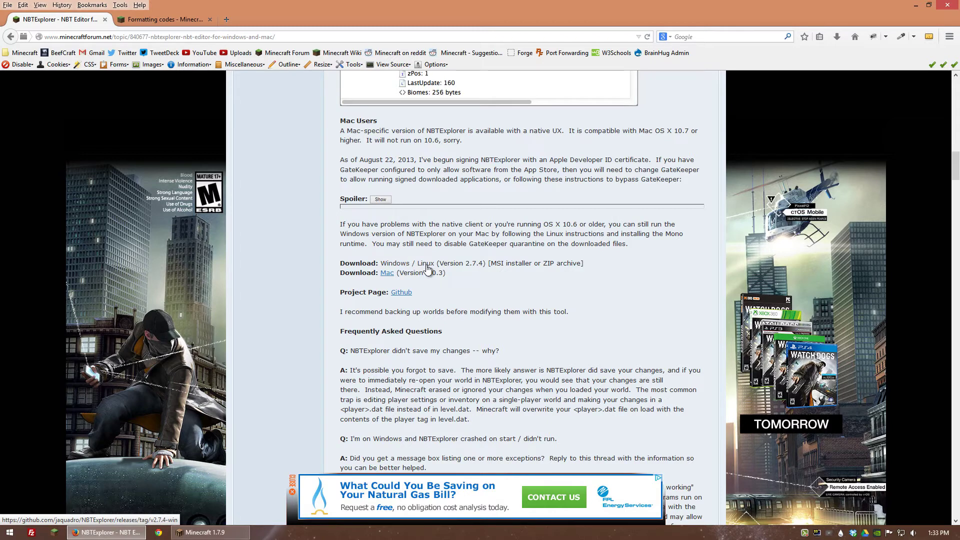
Minimize the browser and launch NBTExplorer.exe from the extracted NBTExplorer folder on the desktop
{"action": "left_click", "coordinate": [915, 5]}
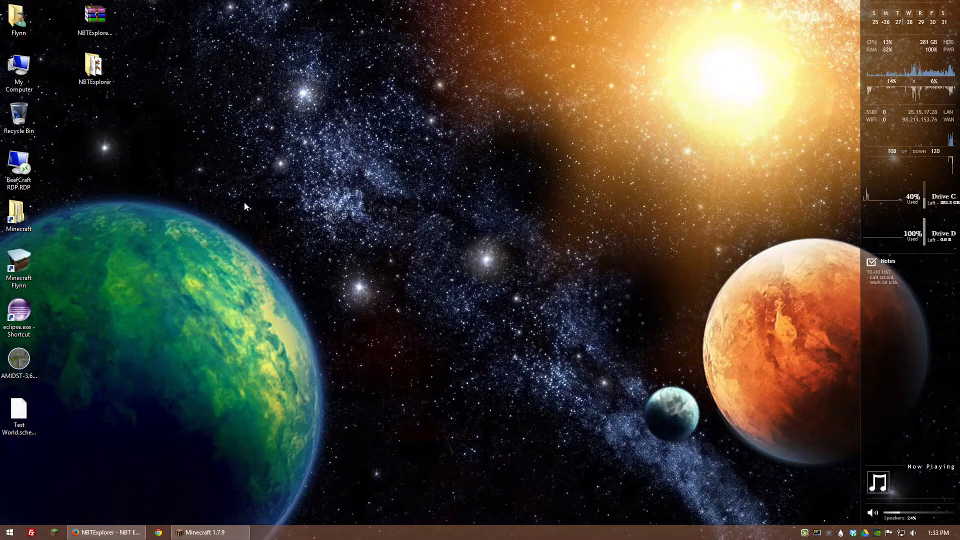
{"action": "left_click", "coordinate": [99, 26]}
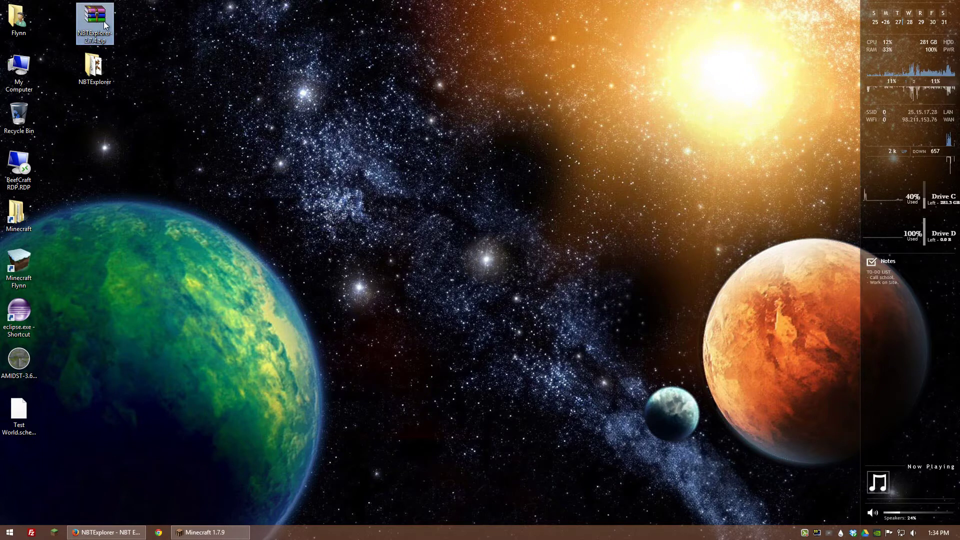
{"action": "left_click", "coordinate": [97, 67]}
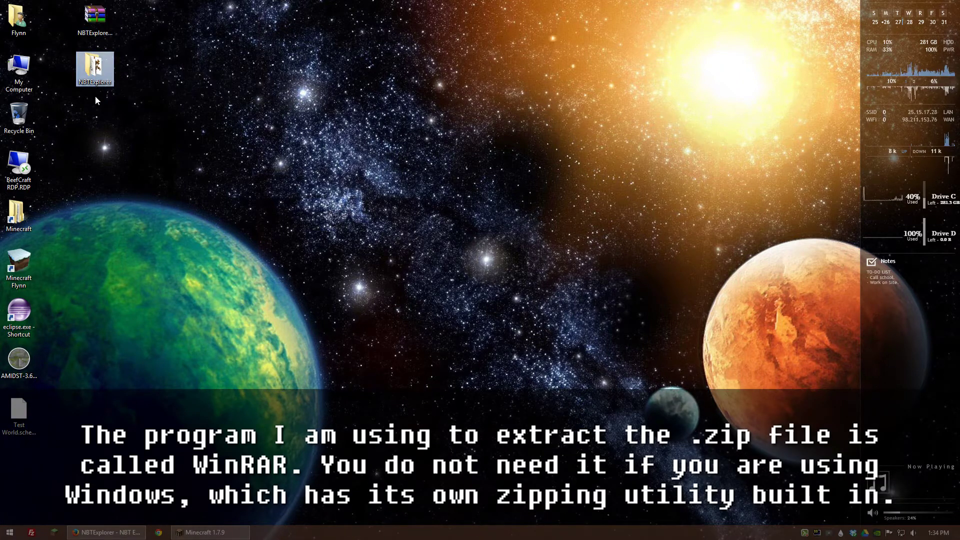
{"action": "double_click", "coordinate": [95, 72]}
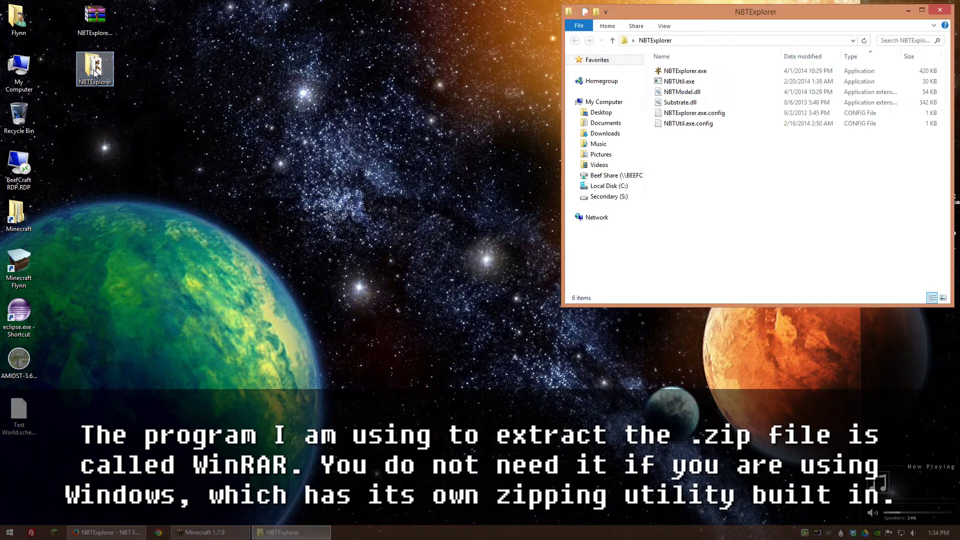
{"action": "double_click", "coordinate": [683, 73]}
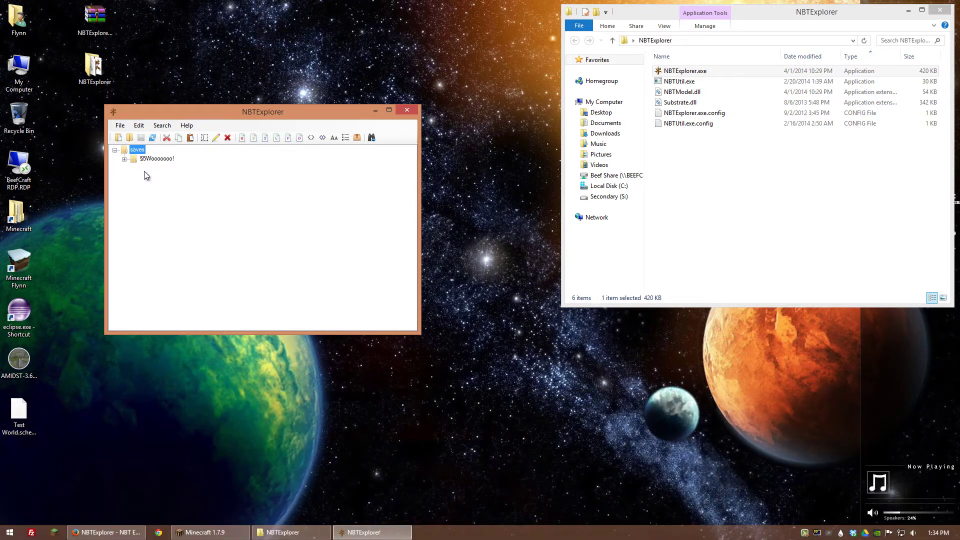
Open the .minecraft saves folder, stored under the Google Drive Minecraft folder, in NBTExplorer
{"action": "left_click", "coordinate": [129, 138]}
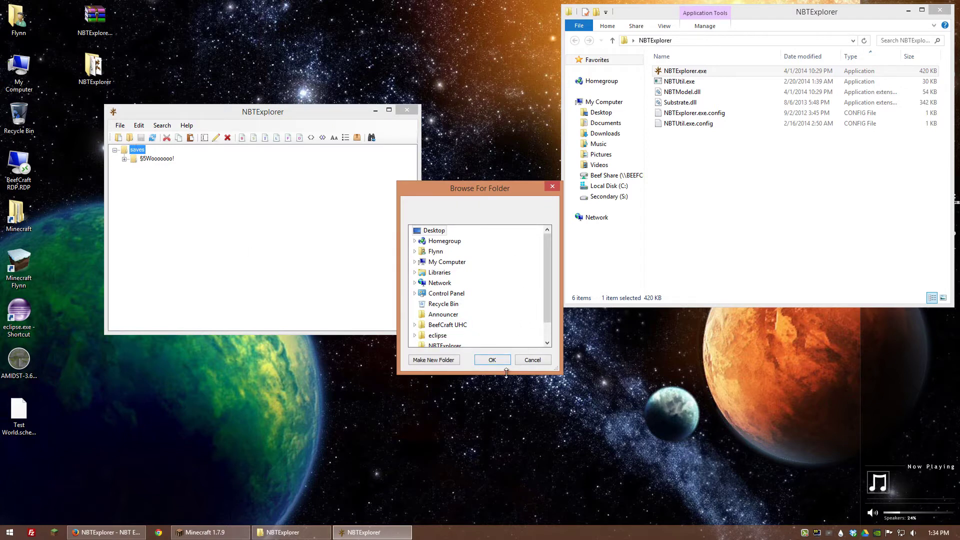
{"action": "left_click_drag", "start_coordinate": [506, 373], "coordinate": [506, 468]}
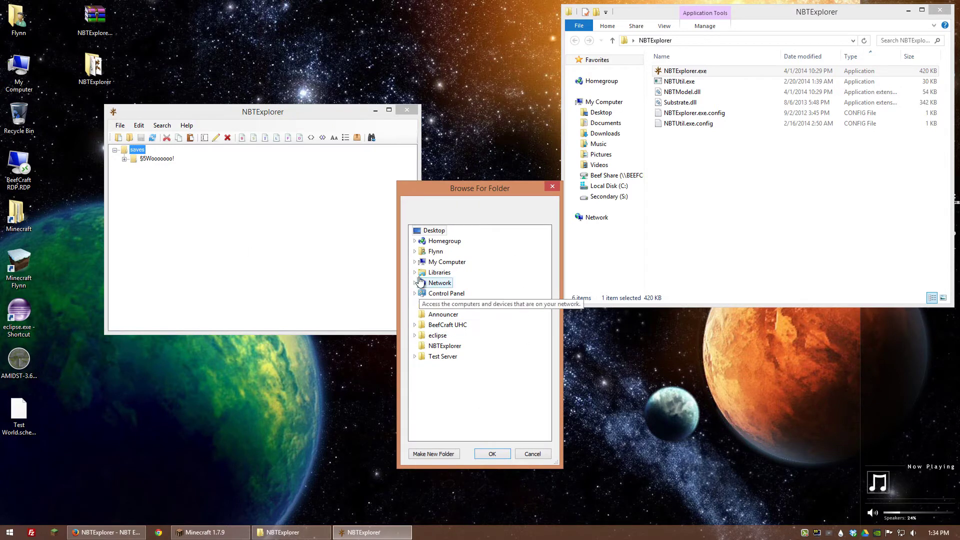
{"action": "left_click", "coordinate": [415, 251]}
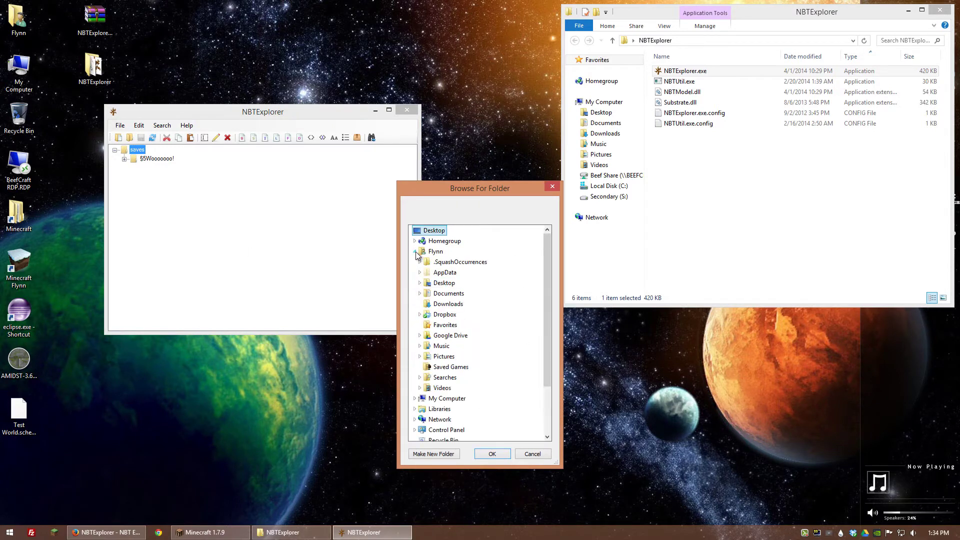
{"action": "left_click", "coordinate": [420, 335]}
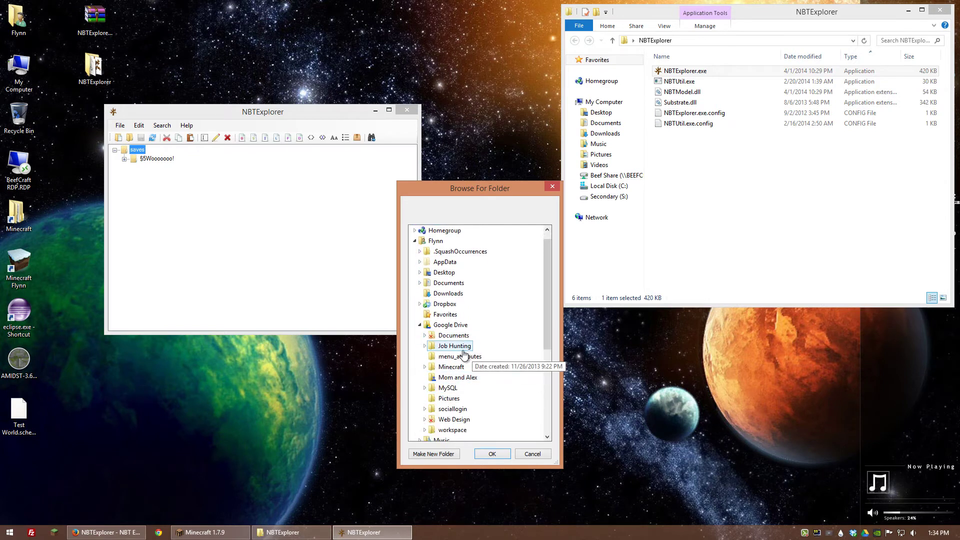
{"action": "scroll", "coordinate": [463, 354], "scroll_direction": "down", "scroll_amount": 2}
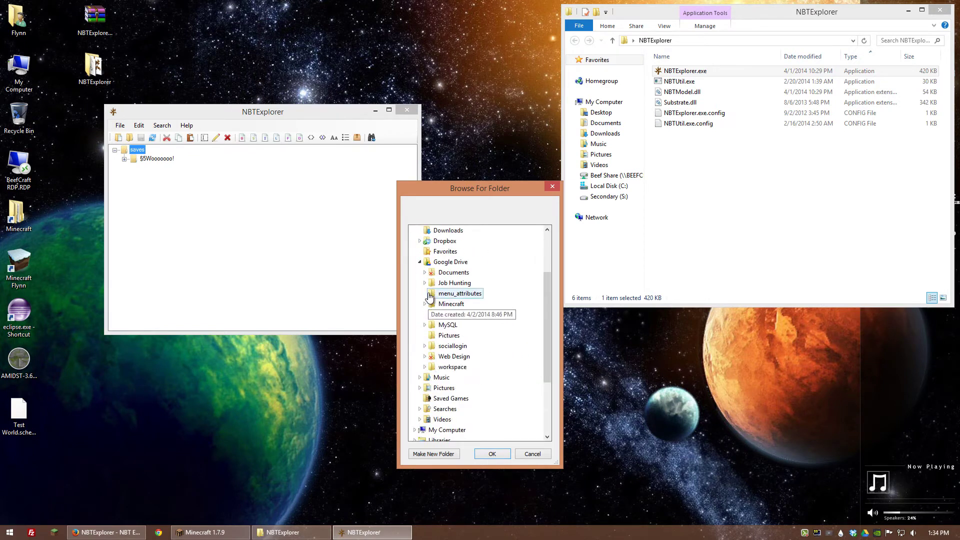
{"action": "left_click", "coordinate": [425, 304]}
{"action": "left_click", "coordinate": [430, 315]}
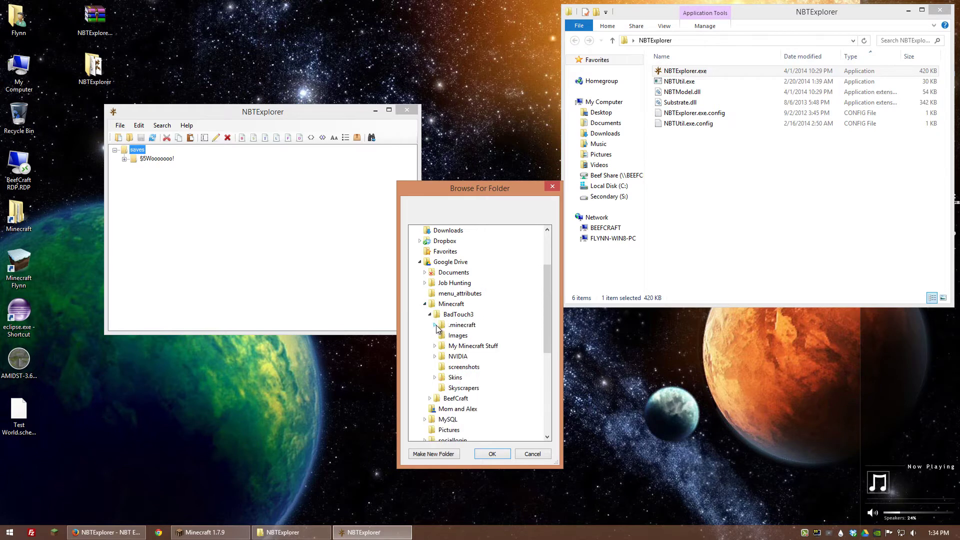
{"action": "left_click", "coordinate": [436, 325]}
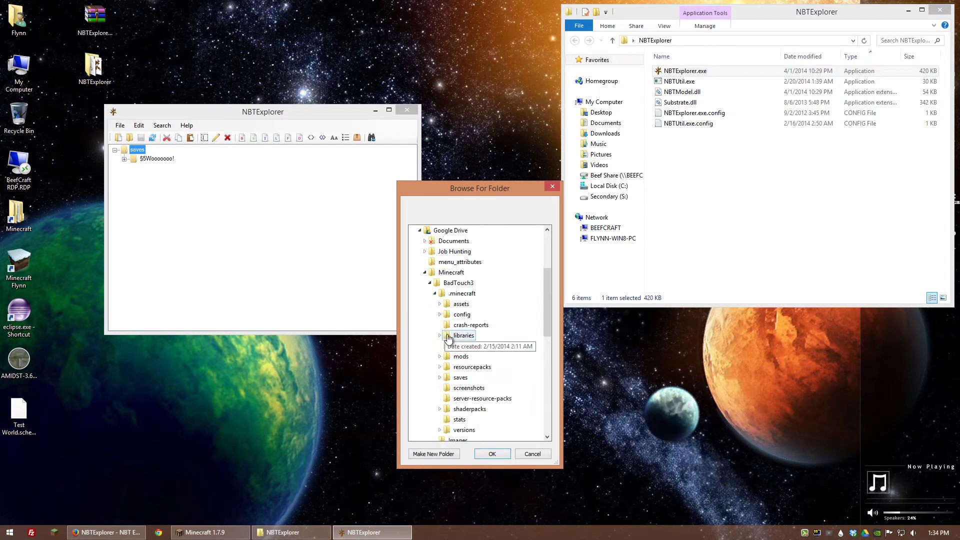
{"action": "double_click", "coordinate": [460, 379]}
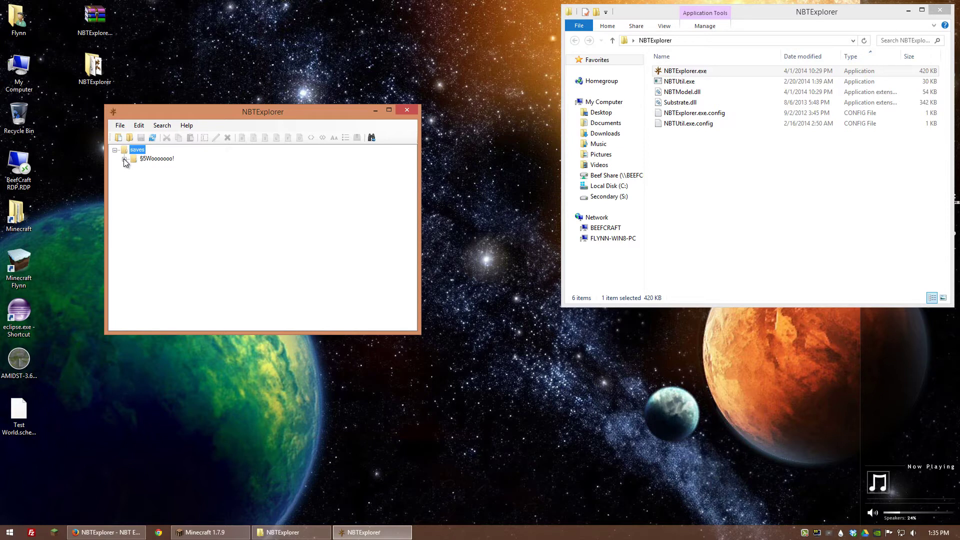
Expand the §5Wooooooo! world down to the Data entries of level.dat and select the LevelName tag
{"action": "left_click", "coordinate": [124, 159]}
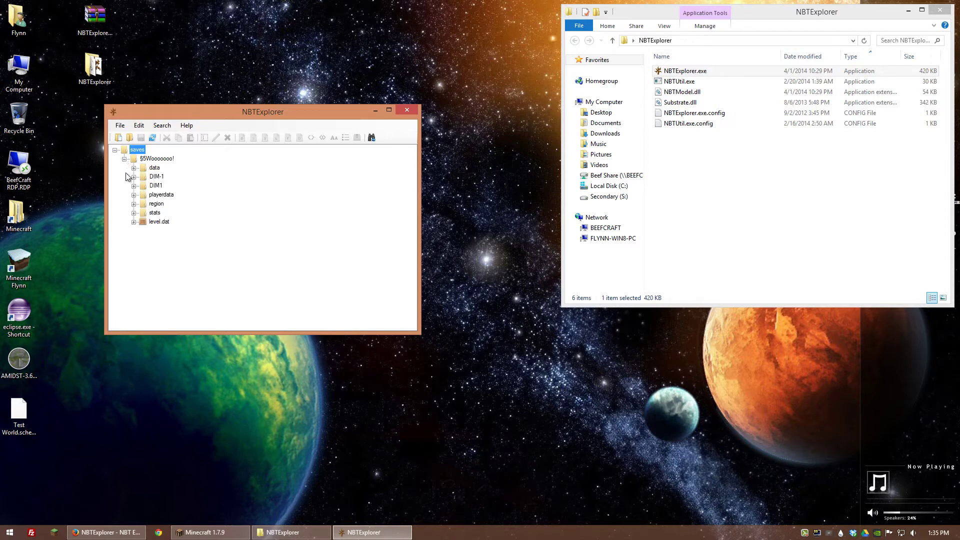
{"action": "left_click", "coordinate": [133, 222]}
{"action": "left_click", "coordinate": [143, 231]}
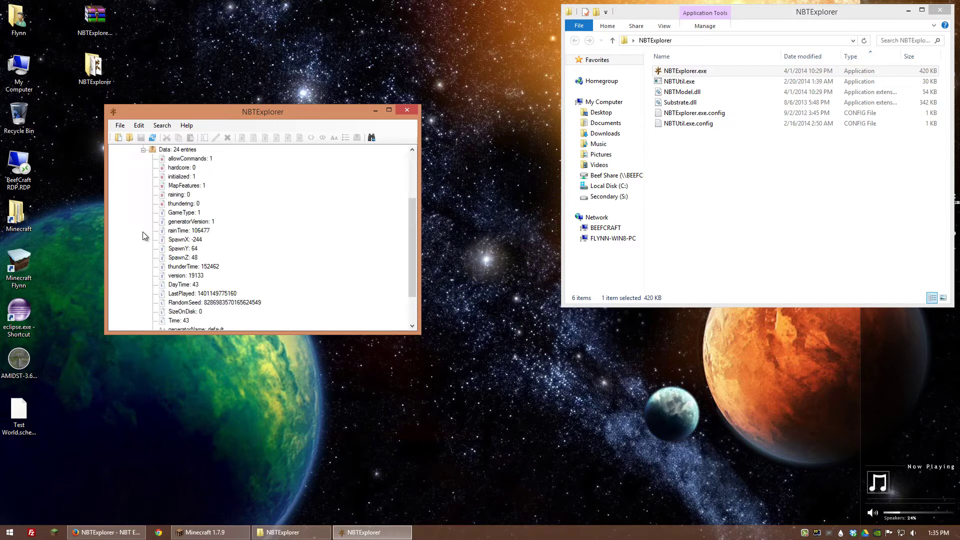
{"action": "double_click", "coordinate": [273, 105]}
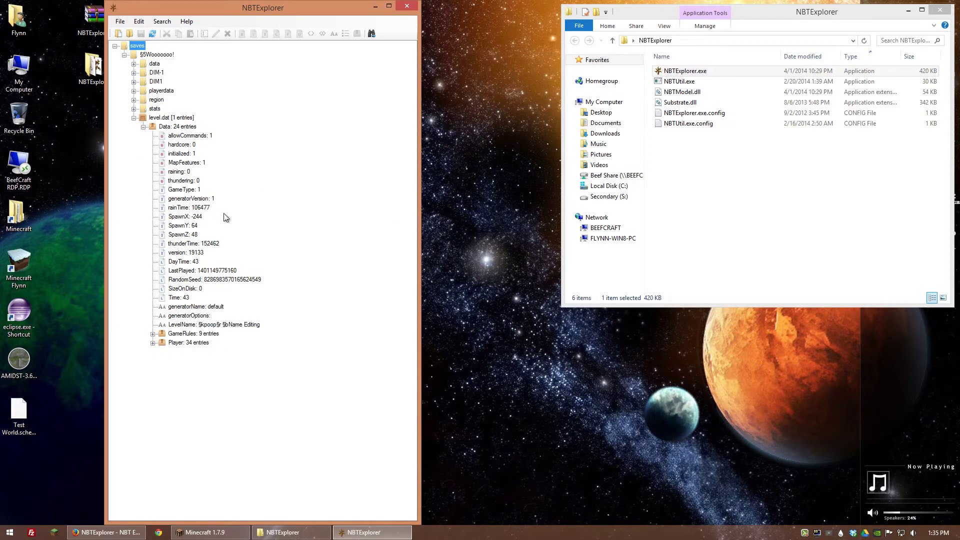
{"action": "left_click", "coordinate": [183, 327]}
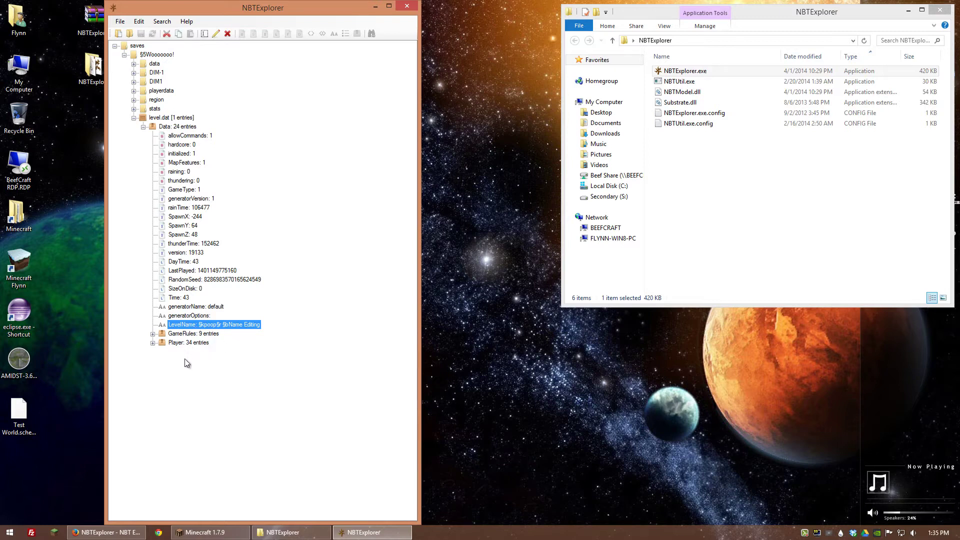
Switch to the browser, show the wiki's Formatting codes page and dock the window beside NBTExplorer
{"action": "left_click", "coordinate": [100, 533]}
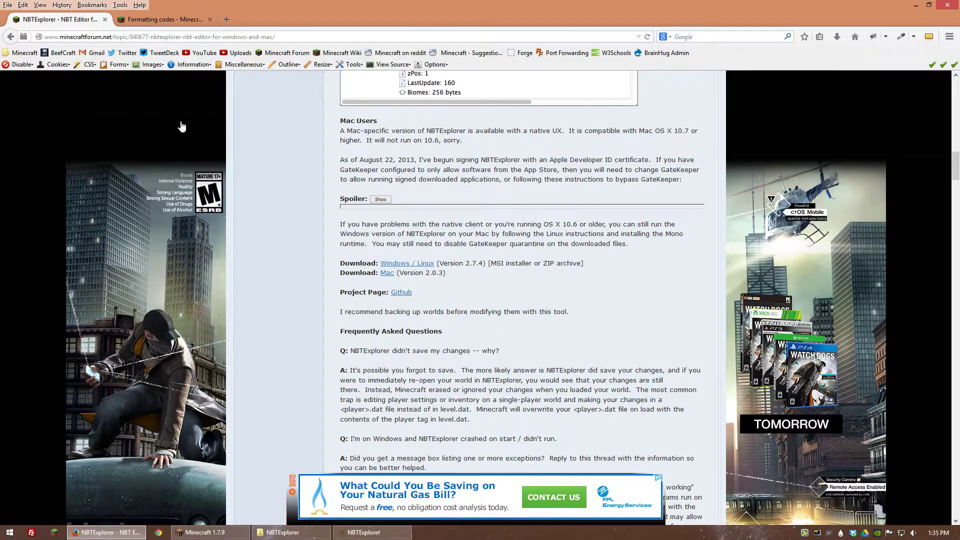
{"action": "left_click", "coordinate": [158, 19]}
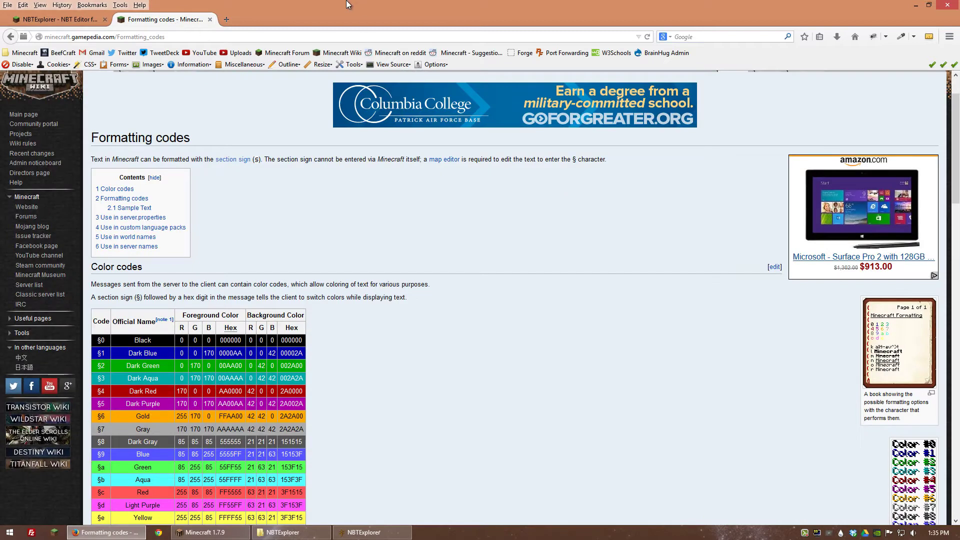
{"action": "key", "text": "super+Right"}
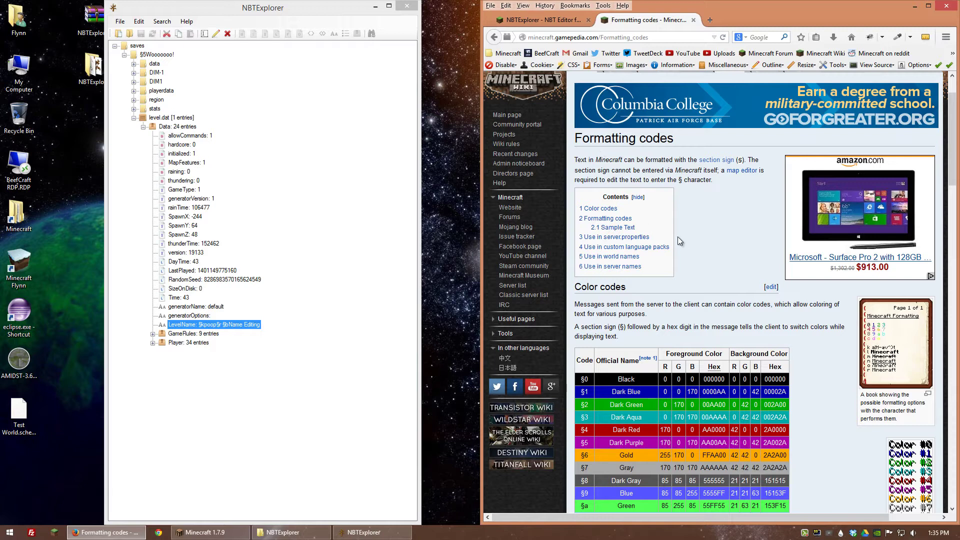
{"action": "scroll", "coordinate": [679, 241], "scroll_direction": "down", "scroll_amount": 2}
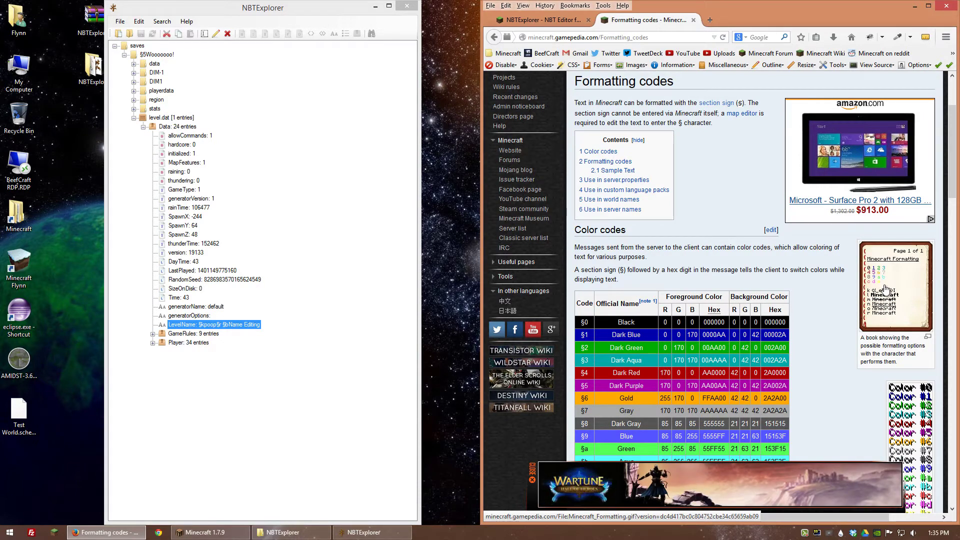
Open the LevelName string for editing, place its dialog below the tag list and highlight the §k code
{"action": "double_click", "coordinate": [205, 326]}
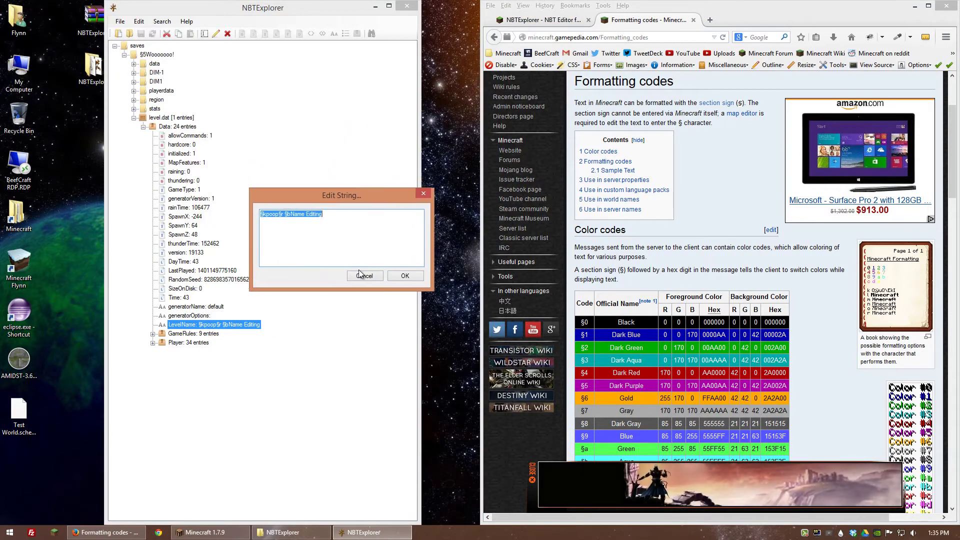
{"action": "left_click_drag", "start_coordinate": [339, 197], "coordinate": [306, 373]}
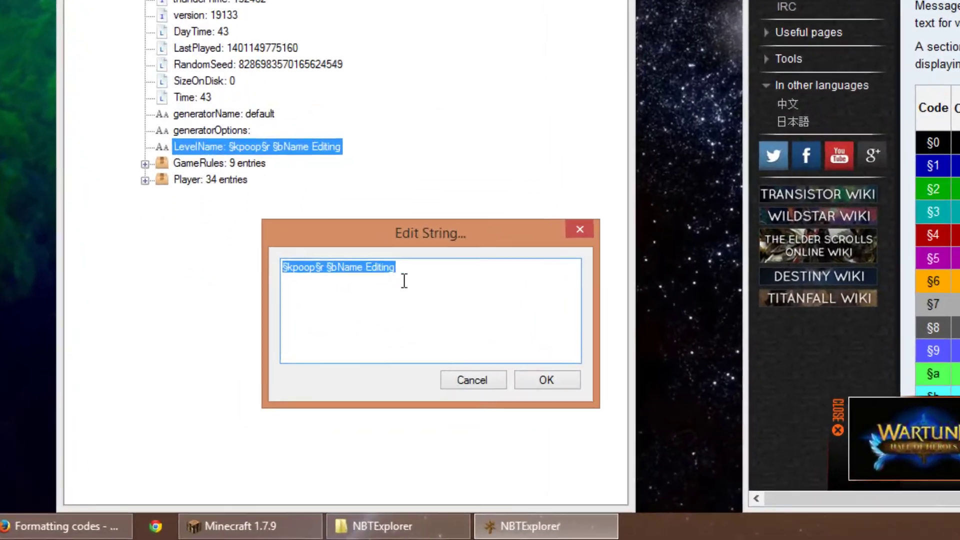
{"action": "left_click", "coordinate": [295, 398]}
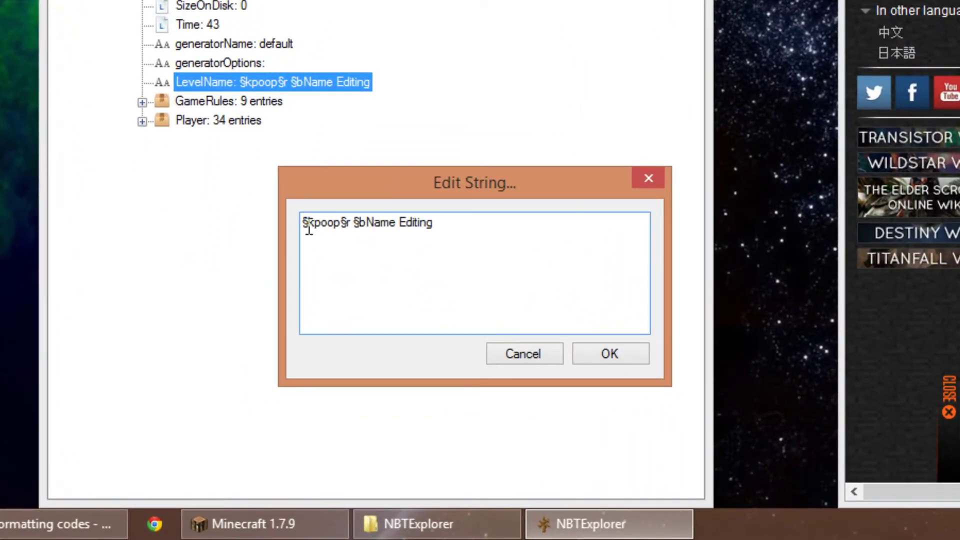
{"action": "left_click_drag", "start_coordinate": [303, 222], "coordinate": [310, 221]}
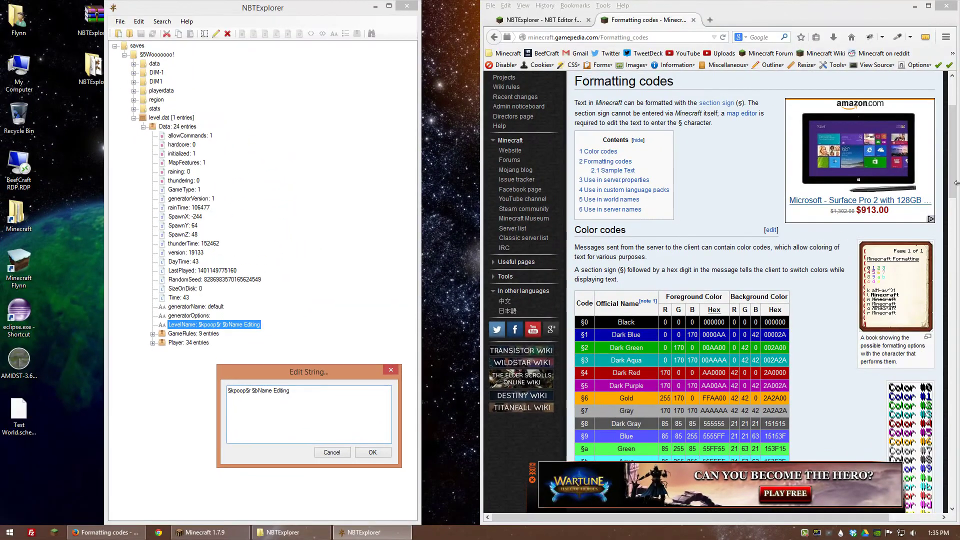
Compare the §k, §r and §b codes in the level name with the wiki tables, and check the world name in Minecraft
{"action": "left_click_drag", "start_coordinate": [954, 183], "coordinate": [950, 279]}
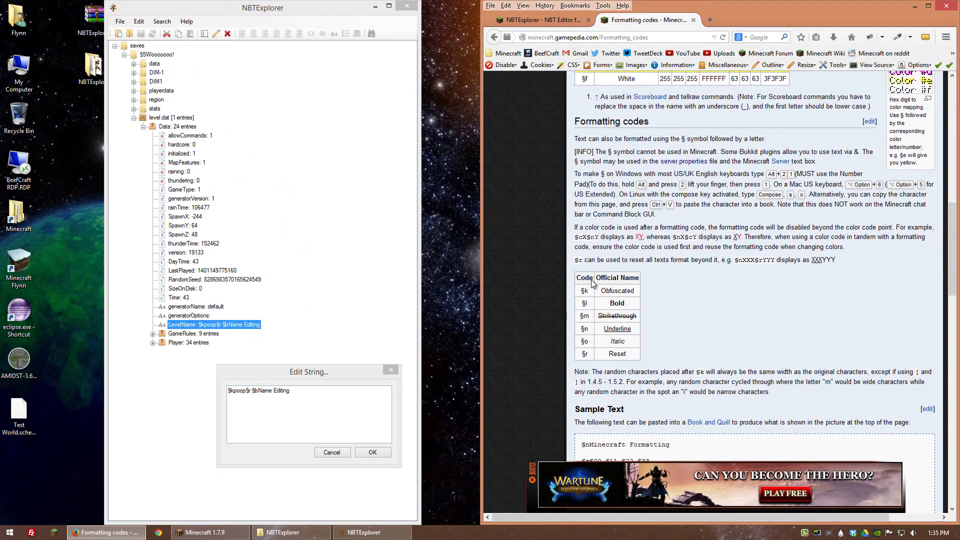
{"action": "left_click", "coordinate": [247, 392]}
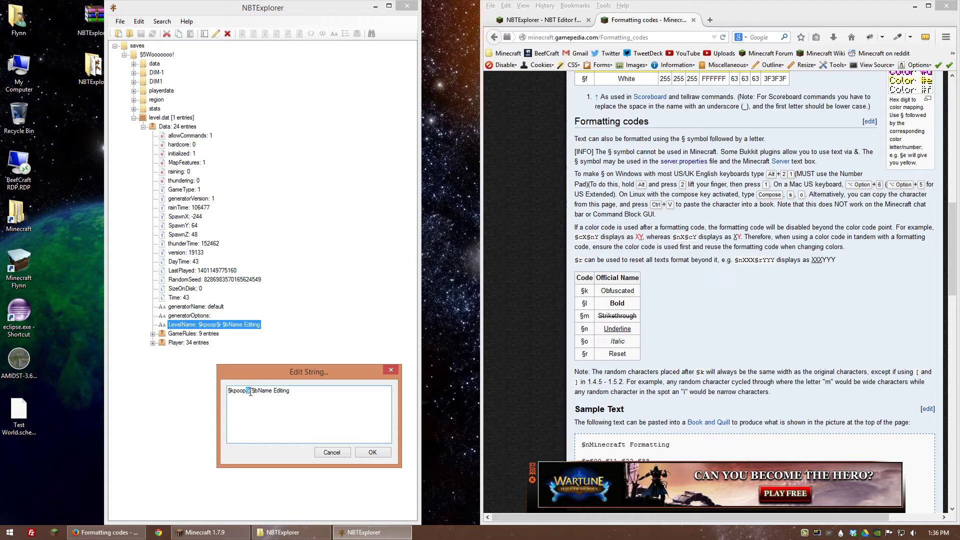
{"action": "left_click", "coordinate": [675, 278]}
{"action": "scroll", "coordinate": [675, 278], "scroll_direction": "up", "scroll_amount": 10}
{"action": "scroll", "coordinate": [600, 294], "scroll_direction": "down", "scroll_amount": 5}
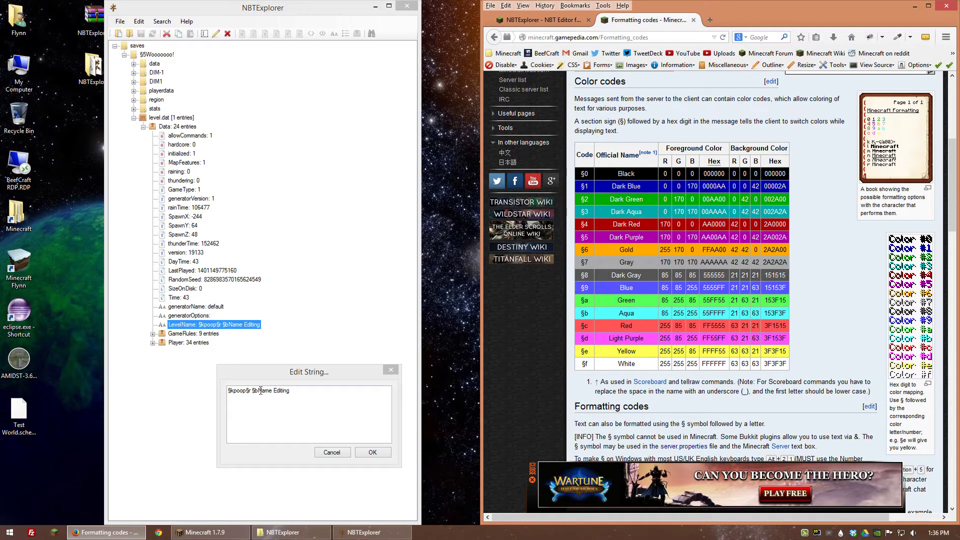
{"action": "left_click_drag", "start_coordinate": [259, 390], "coordinate": [291, 391]}
{"action": "left_click", "coordinate": [235, 532]}
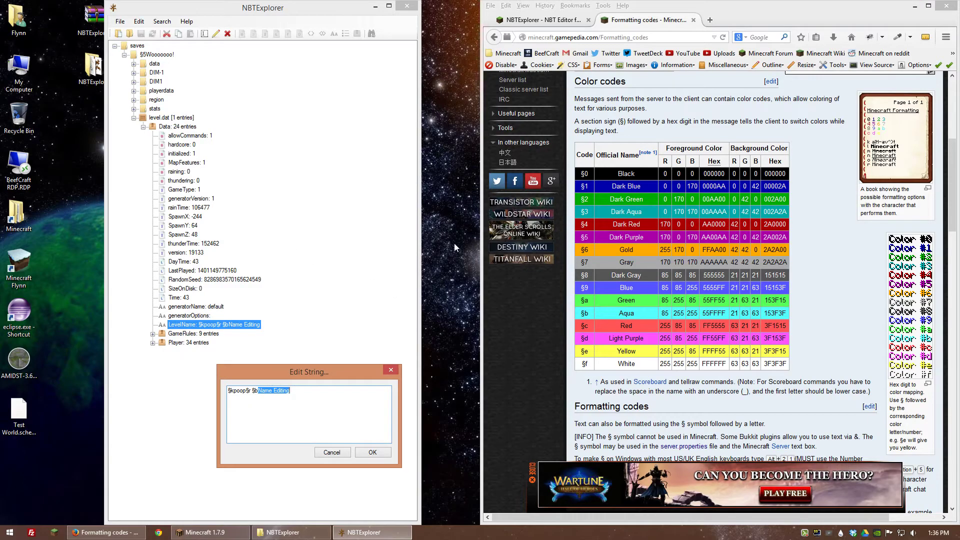
Open the user folder in File Explorer and go to the saves folder under AppData\Roaming\.minecraft
{"action": "double_click", "coordinate": [19, 19]}
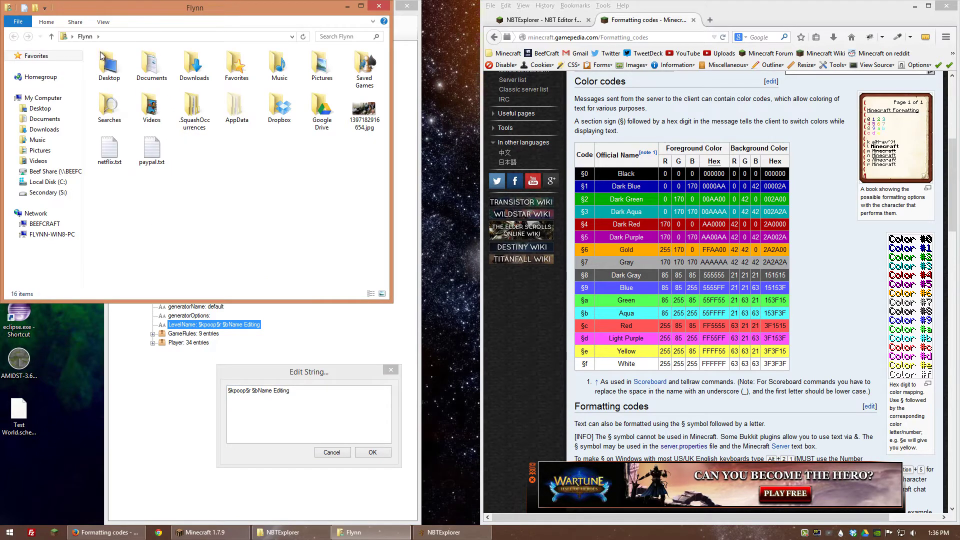
{"action": "left_click", "coordinate": [258, 118]}
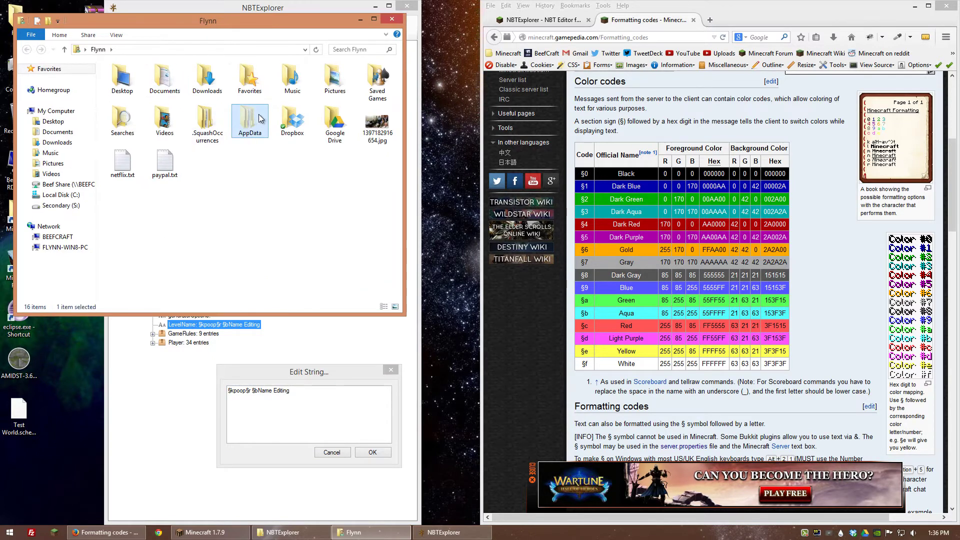
{"action": "double_click", "coordinate": [260, 119]}
{"action": "double_click", "coordinate": [128, 101]}
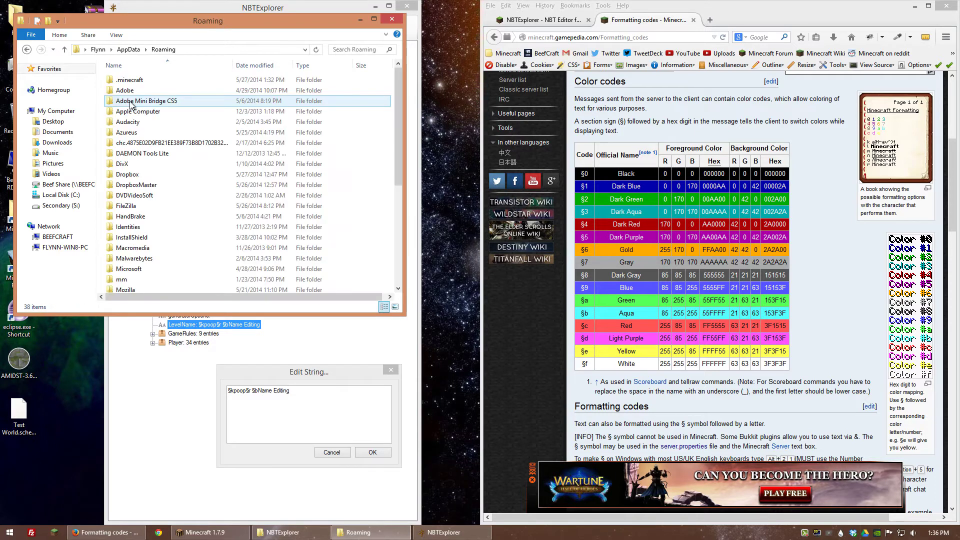
{"action": "double_click", "coordinate": [129, 79]}
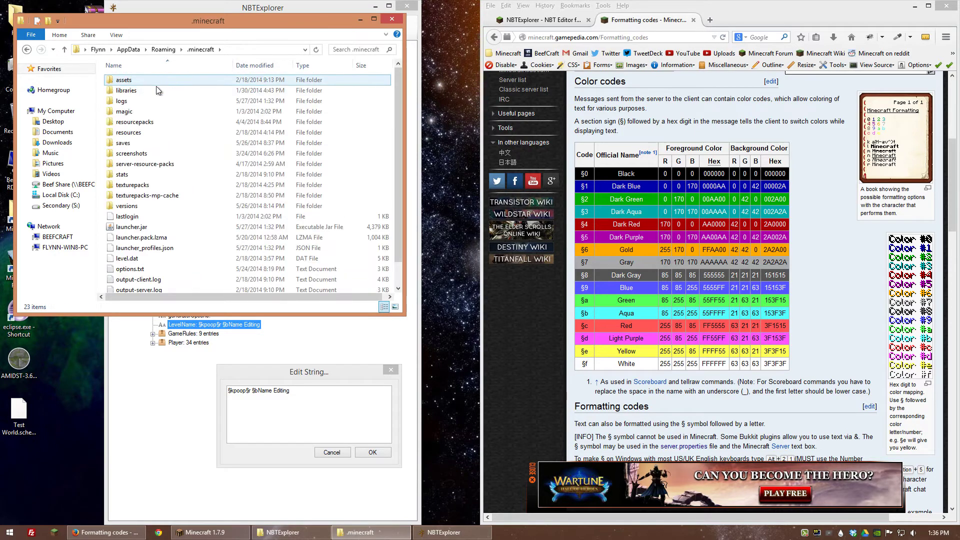
{"action": "double_click", "coordinate": [129, 143]}
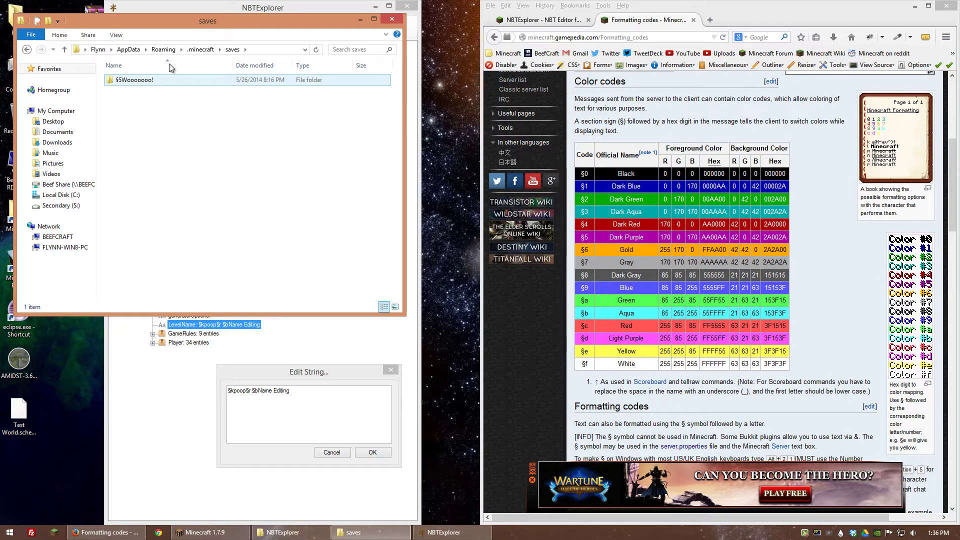
Move the saves window clear of the wiki and compare the §5Wooooooo! folder name with the world's entry in Minecraft
{"action": "left_click_drag", "start_coordinate": [197, 23], "coordinate": [689, 166]}
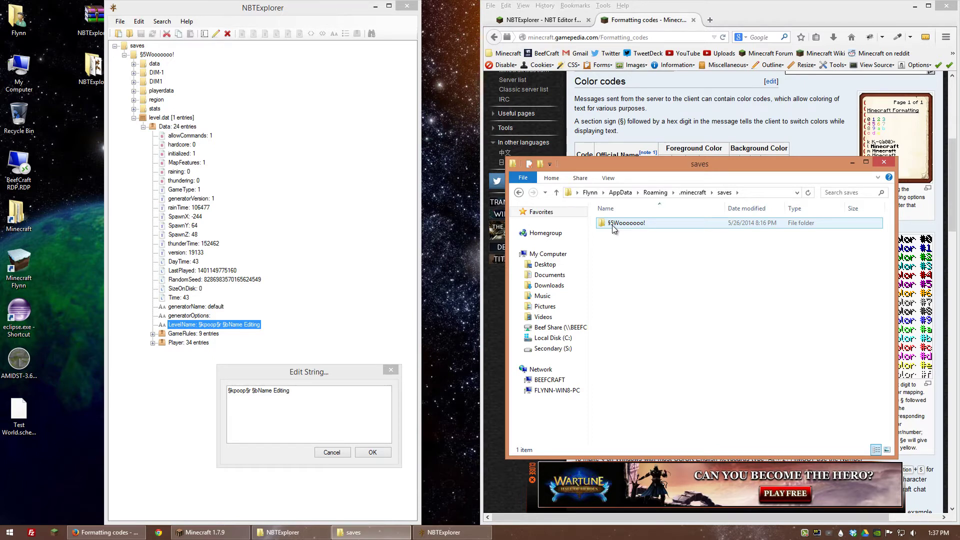
{"action": "left_click_drag", "start_coordinate": [642, 171], "coordinate": [230, 99]}
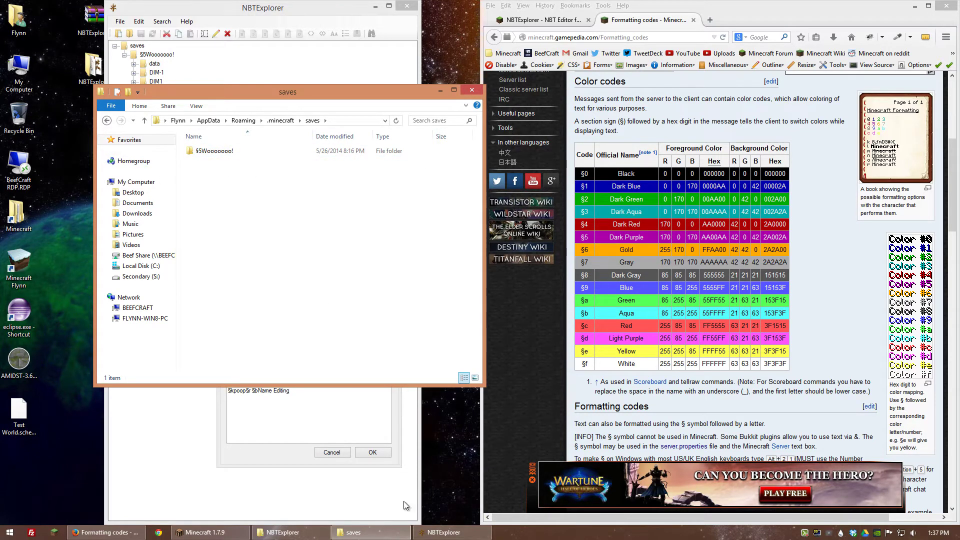
{"action": "left_click", "coordinate": [205, 532]}
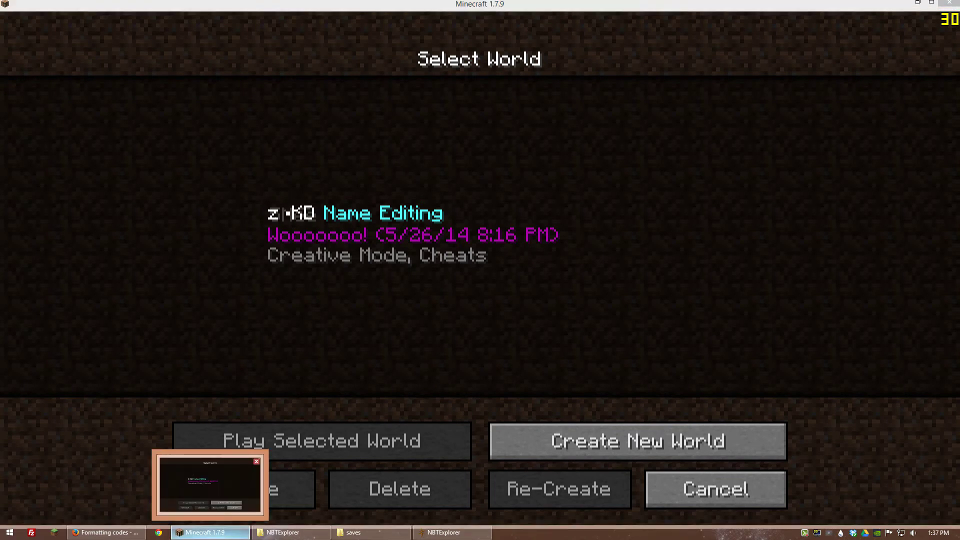
{"action": "left_click", "coordinate": [210, 532]}
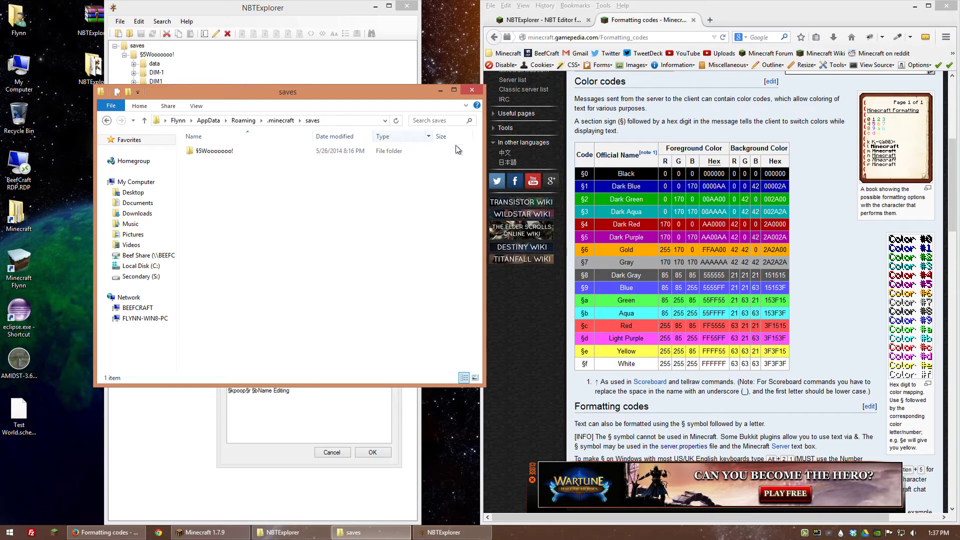
{"action": "left_click_drag", "start_coordinate": [373, 97], "coordinate": [346, 91]}
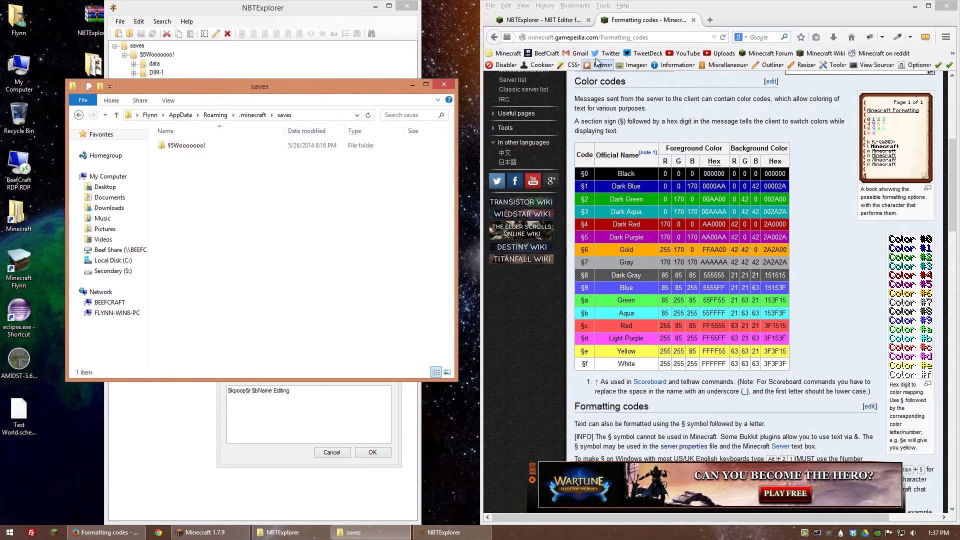
Review the wiki's Color codes table in the browser, and minimize the saves folder window to uncover the Edit String dialog
{"action": "left_click", "coordinate": [125, 536]}
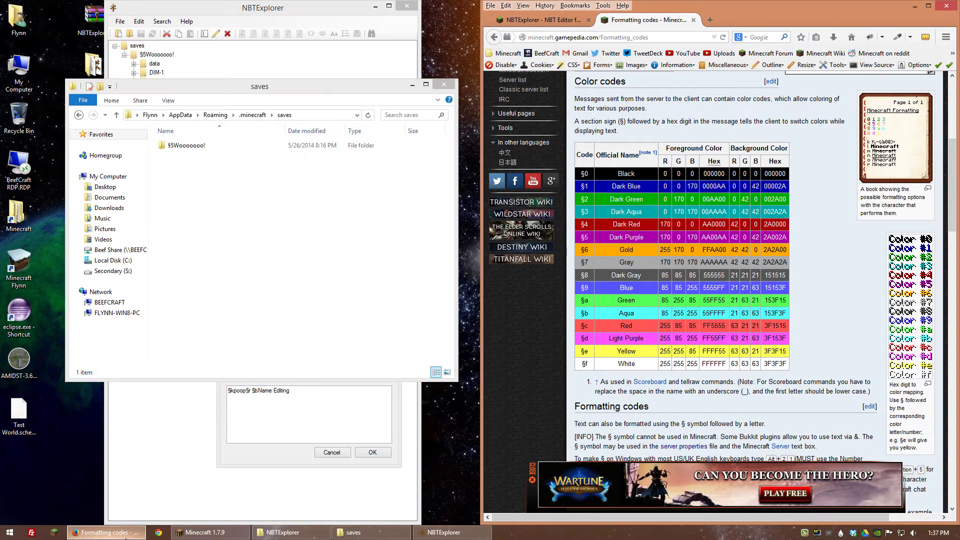
{"action": "left_click", "coordinate": [522, 20]}
{"action": "left_click", "coordinate": [645, 21]}
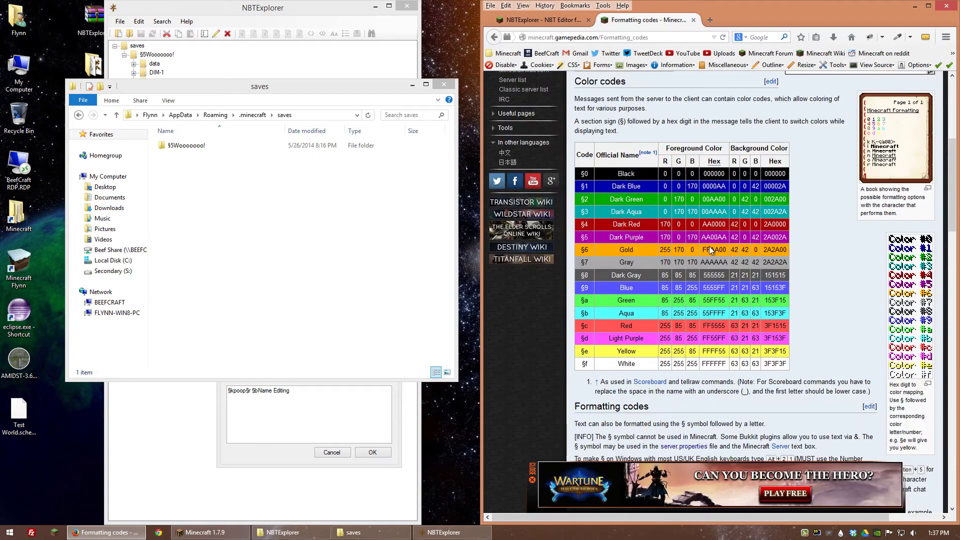
{"action": "key", "text": "alt+Tab"}
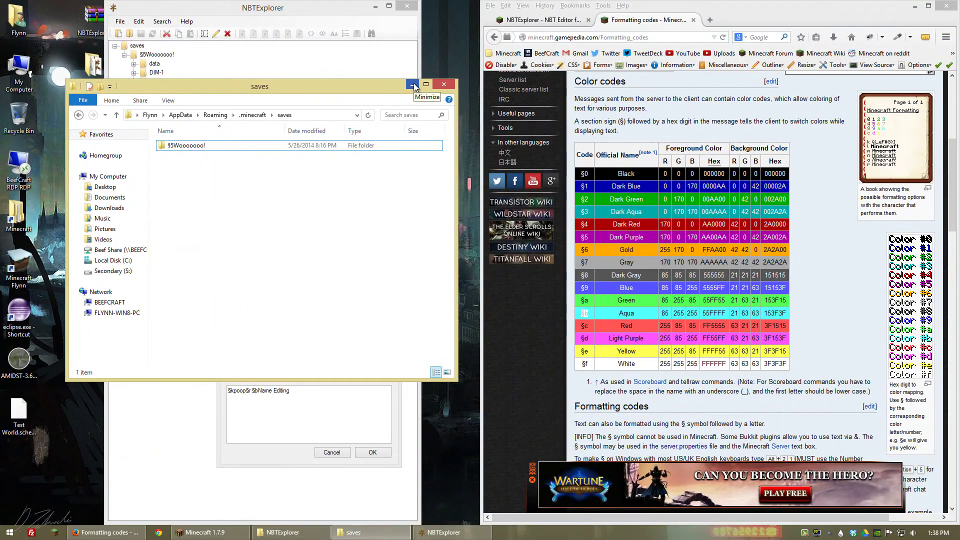
{"action": "left_click", "coordinate": [413, 84]}
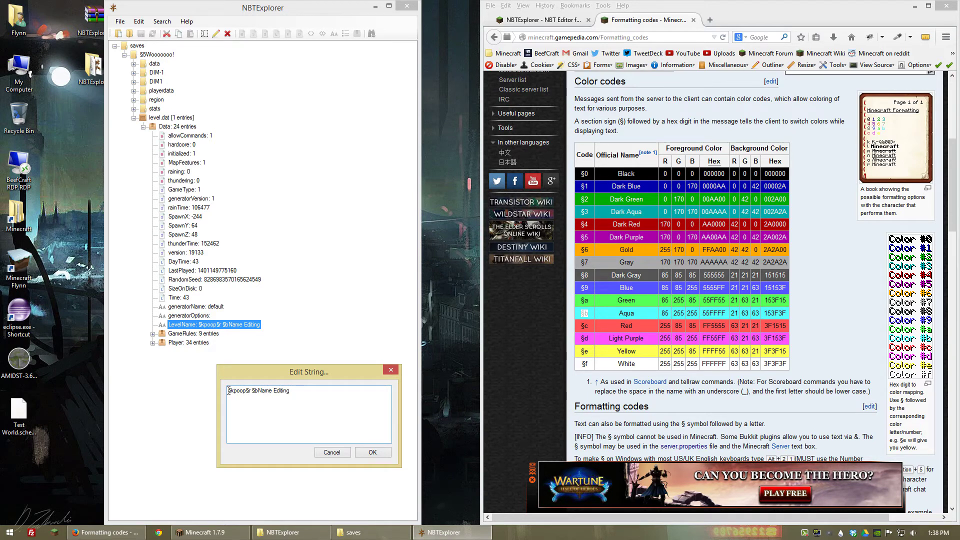
Examine the wiki's Formatting codes table and match its entries to the codes in the level name string
{"action": "left_click", "coordinate": [749, 392]}
{"action": "scroll", "coordinate": [749, 392], "scroll_direction": "down", "scroll_amount": 5}
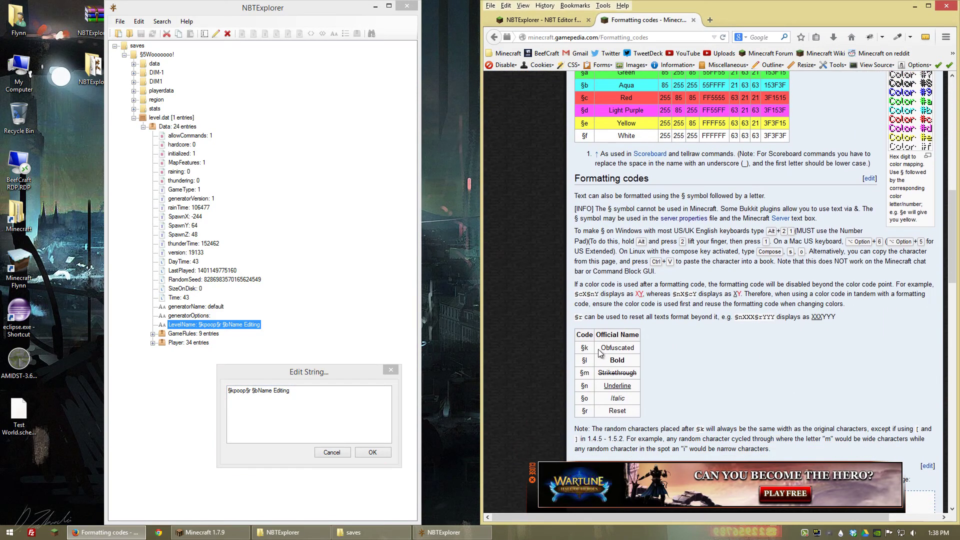
{"action": "left_click", "coordinate": [243, 390]}
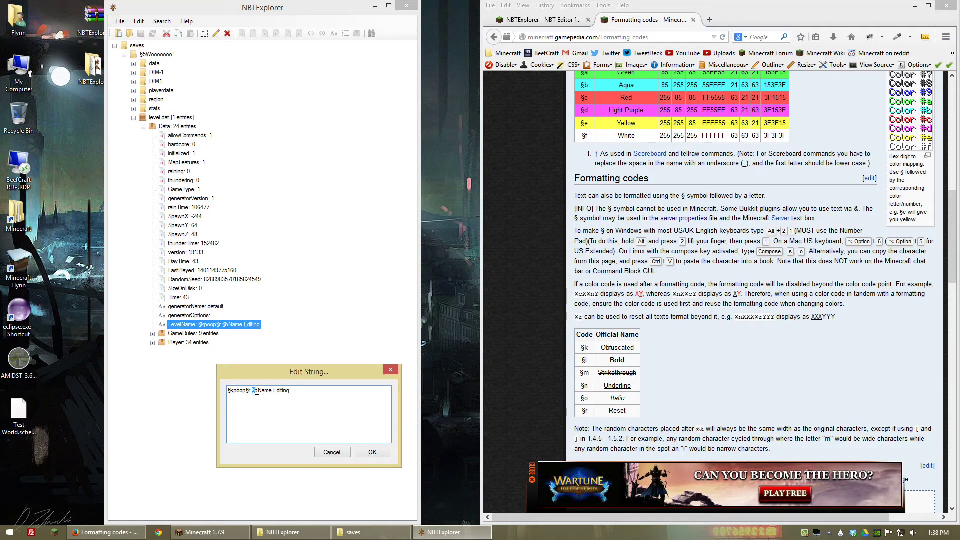
{"action": "left_click", "coordinate": [676, 303]}
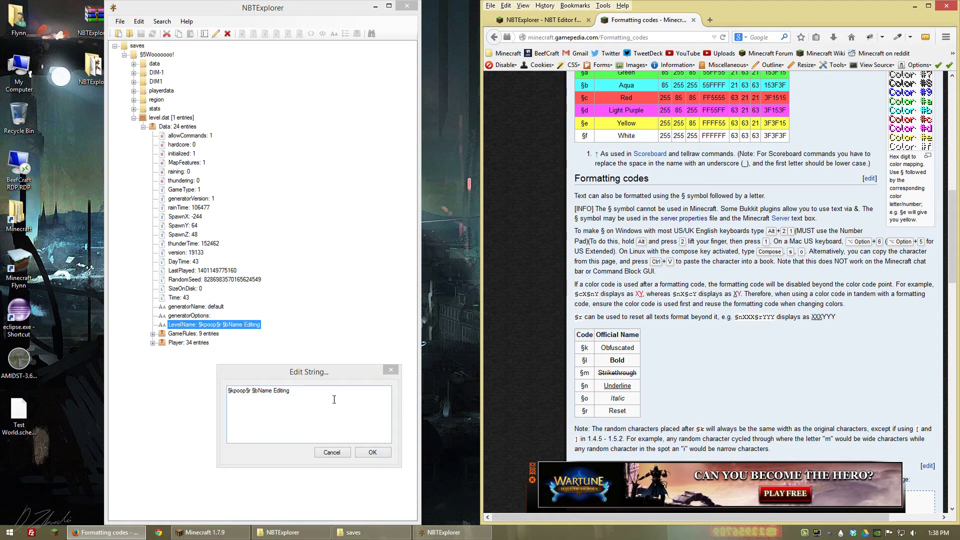
Copy the §k code from the start of the level name, paste it after "Name Editing" and accept the string
{"action": "left_click_drag", "start_coordinate": [234, 391], "coordinate": [228, 393]}
{"action": "right_click", "coordinate": [231, 392]}
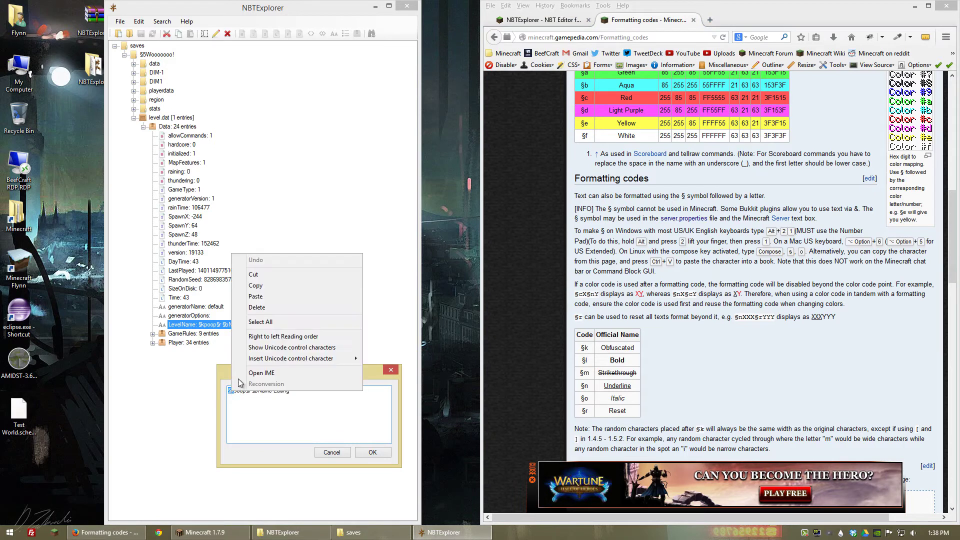
{"action": "left_click", "coordinate": [266, 305]}
{"action": "left_click", "coordinate": [300, 391]}
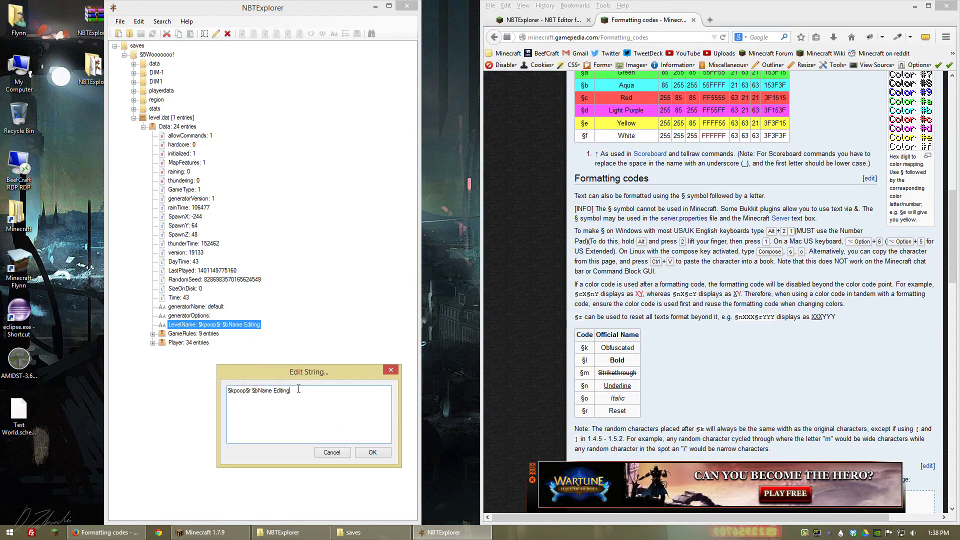
{"action": "right_click", "coordinate": [299, 397]}
{"action": "left_click", "coordinate": [326, 298]}
{"action": "left_click", "coordinate": [373, 452]}
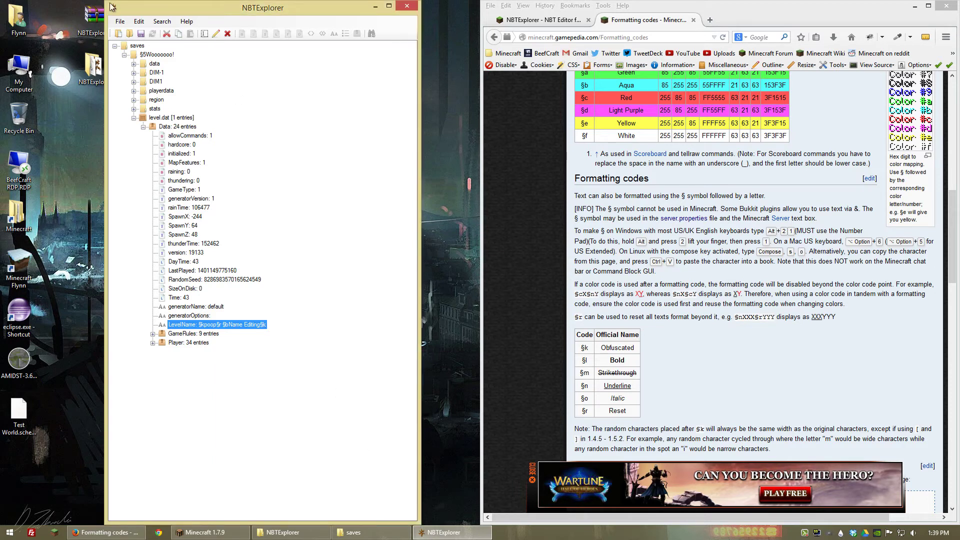
Switch to Minecraft and reload the singleplayer world list to check the name ending in §k
{"action": "left_click", "coordinate": [210, 532]}
{"action": "left_click", "coordinate": [773, 496]}
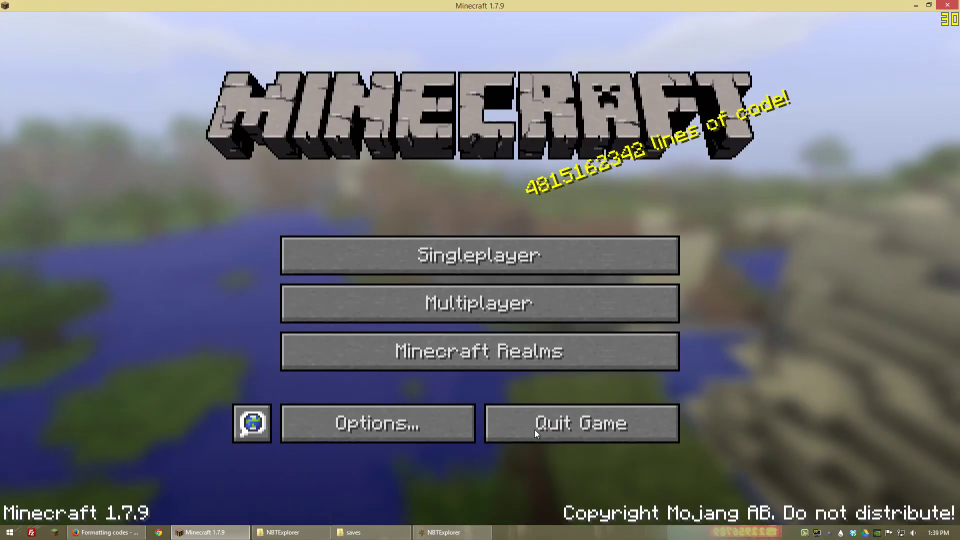
{"action": "left_click", "coordinate": [468, 265]}
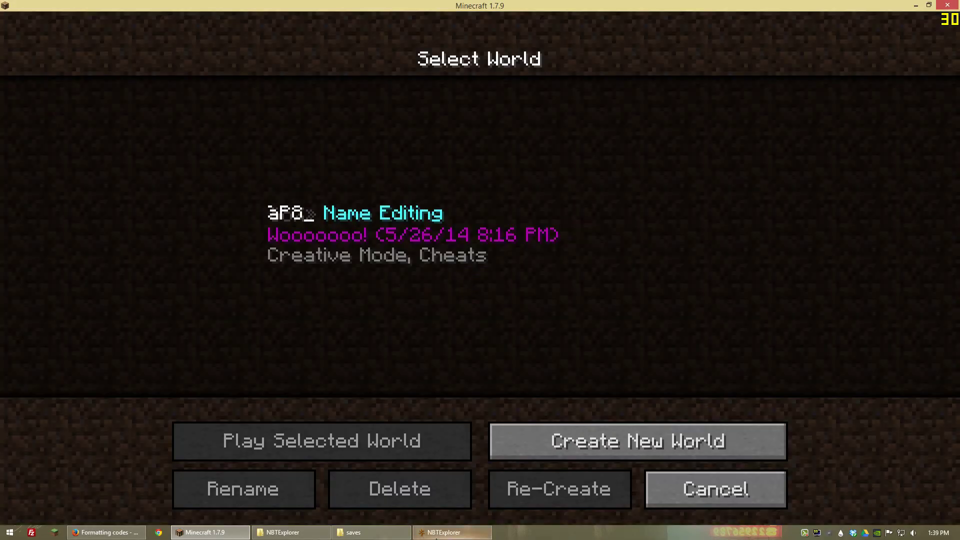
Reopen the LevelName string in NBTExplorer, add " test" after the final §k and accept it
{"action": "left_click", "coordinate": [210, 532]}
{"action": "double_click", "coordinate": [253, 326]}
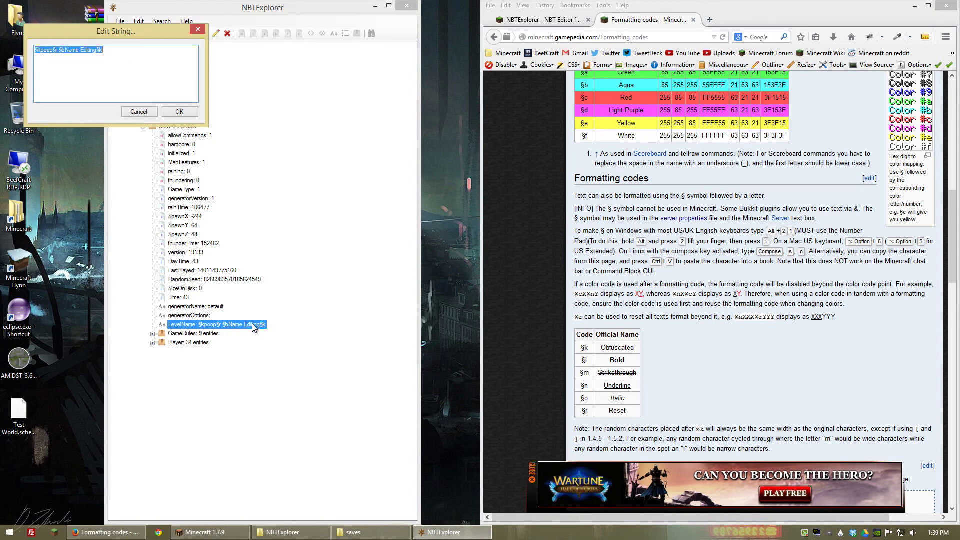
{"action": "left_click", "coordinate": [137, 55]}
{"action": "type", "text": "test"}
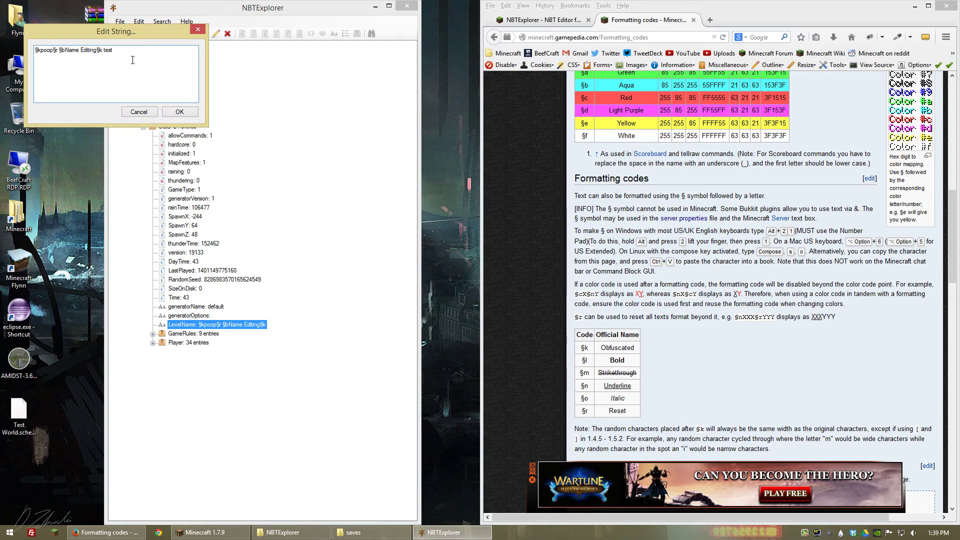
{"action": "left_click", "coordinate": [189, 113]}
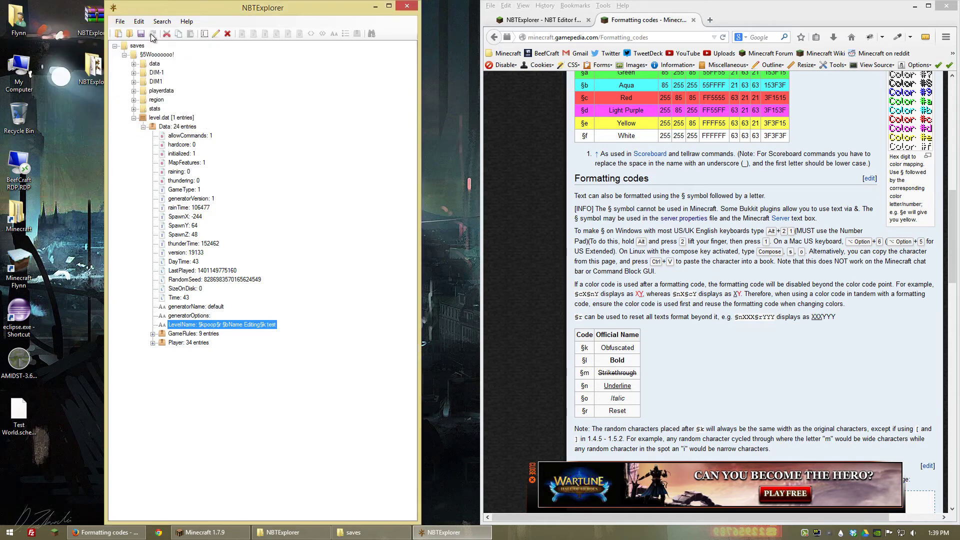
Reload Minecraft's singleplayer world list to check how the added "test" text is displayed
{"action": "left_click", "coordinate": [216, 533]}
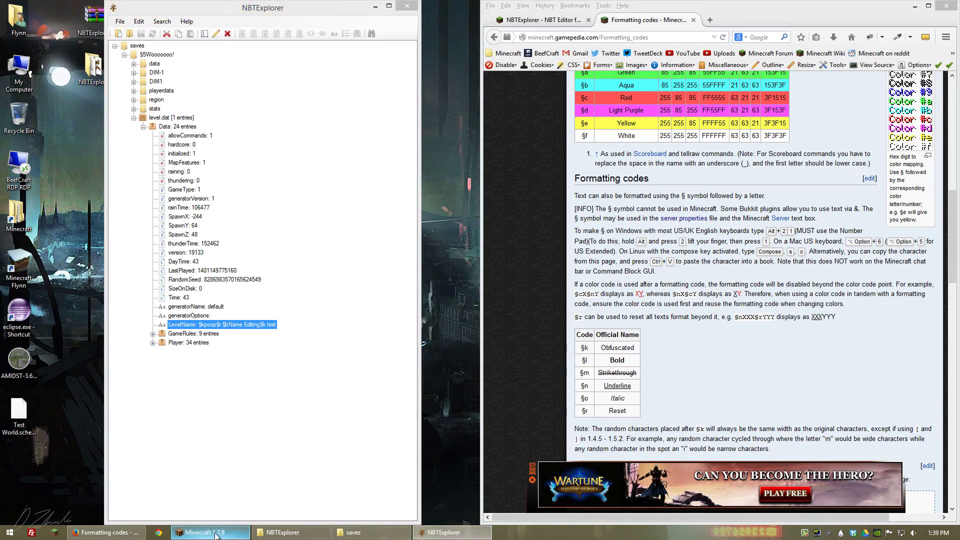
{"action": "left_click", "coordinate": [715, 480]}
{"action": "left_click", "coordinate": [495, 262]}
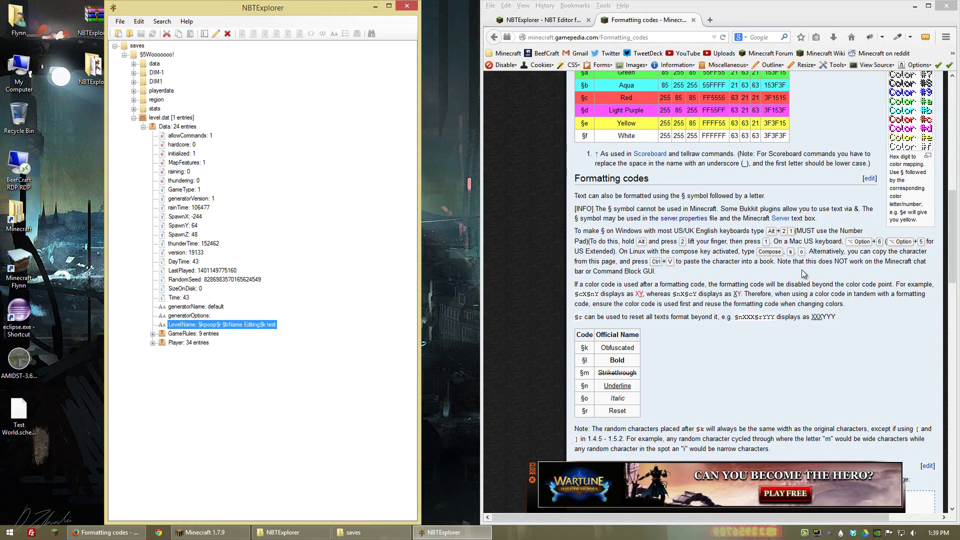
Review the wiki's Color codes and Formatting codes tables for the codes available in world names
{"action": "scroll", "coordinate": [802, 269], "scroll_direction": "up", "scroll_amount": 5}
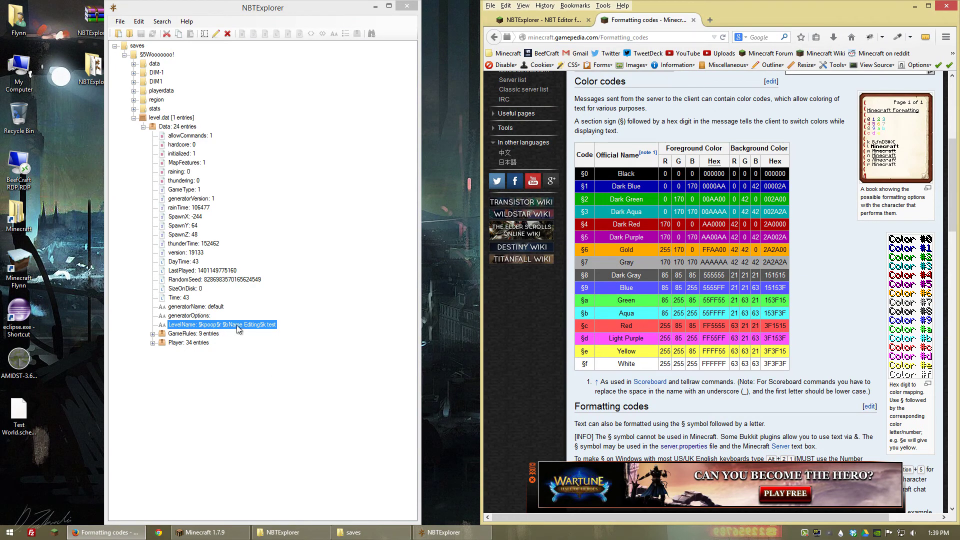
{"action": "scroll", "coordinate": [579, 340], "scroll_direction": "down", "scroll_amount": 7}
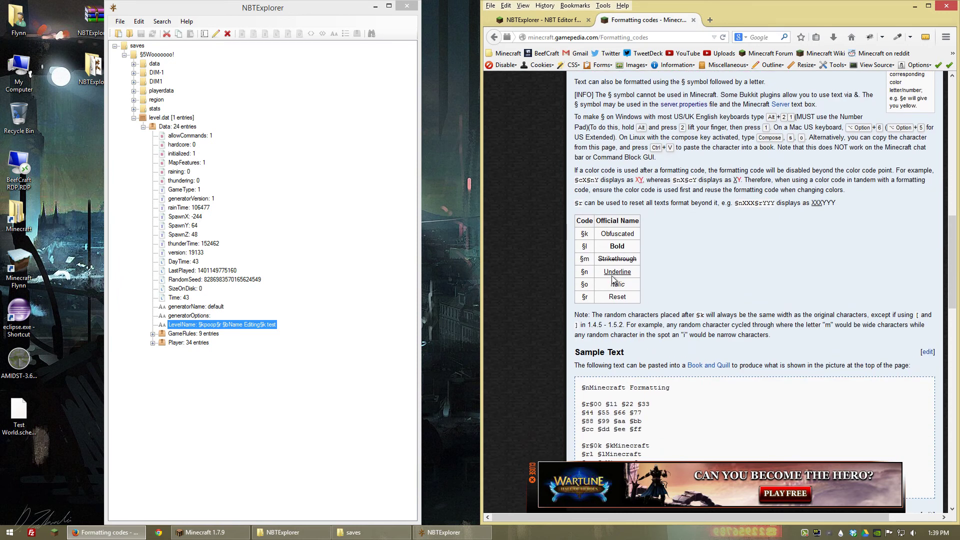
{"action": "scroll", "coordinate": [627, 258], "scroll_direction": "up", "scroll_amount": 4}
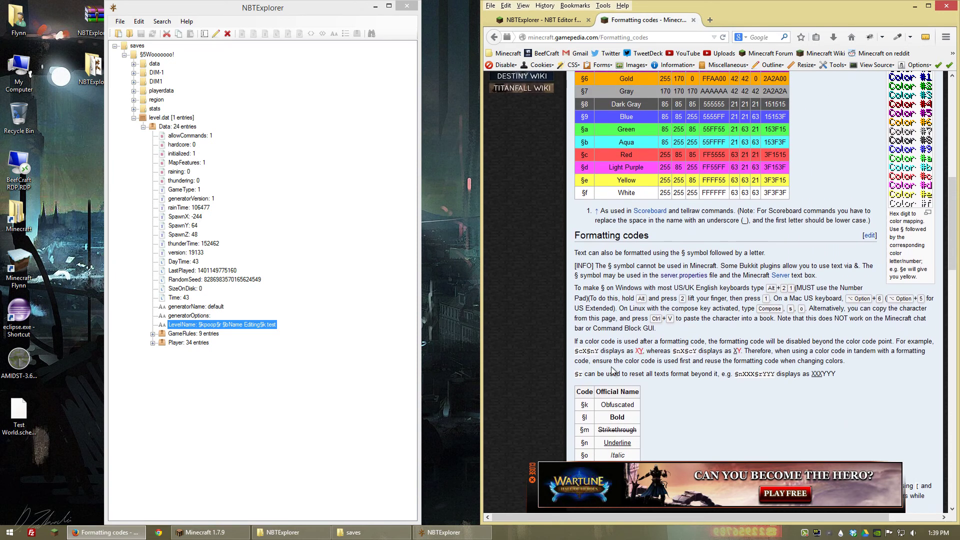